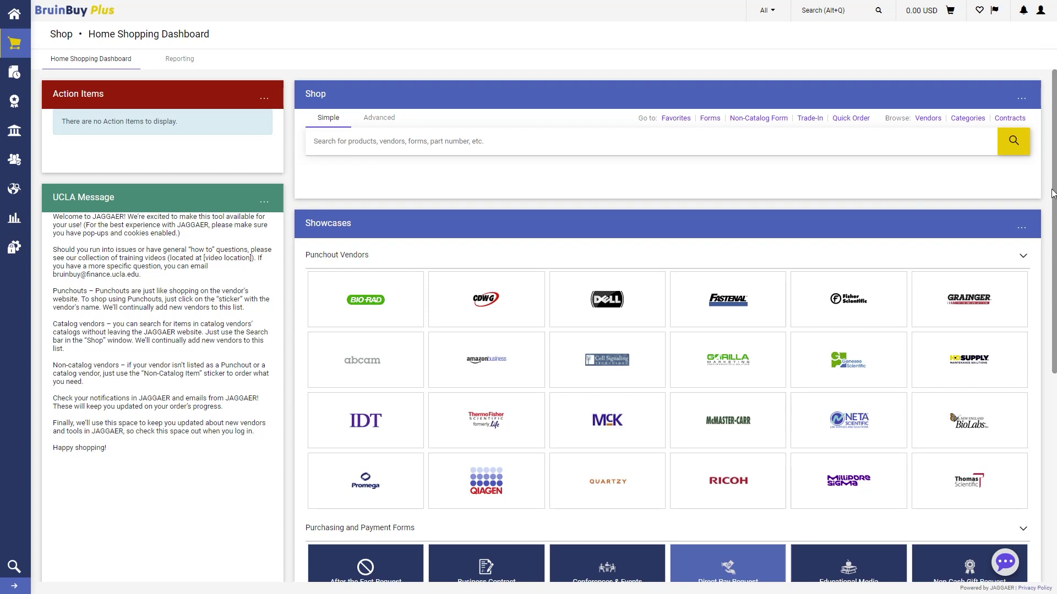
Open a new Purchase Request, rename the form 'Widget Supplies', and move past the Details page
scroll(1055, 205, down, 3)
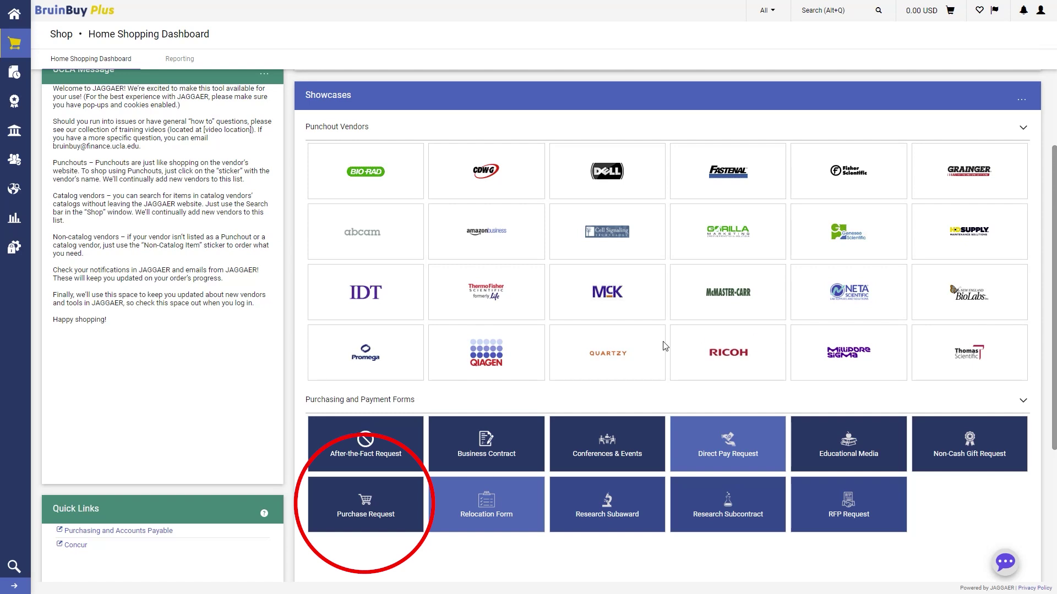
click(405, 507)
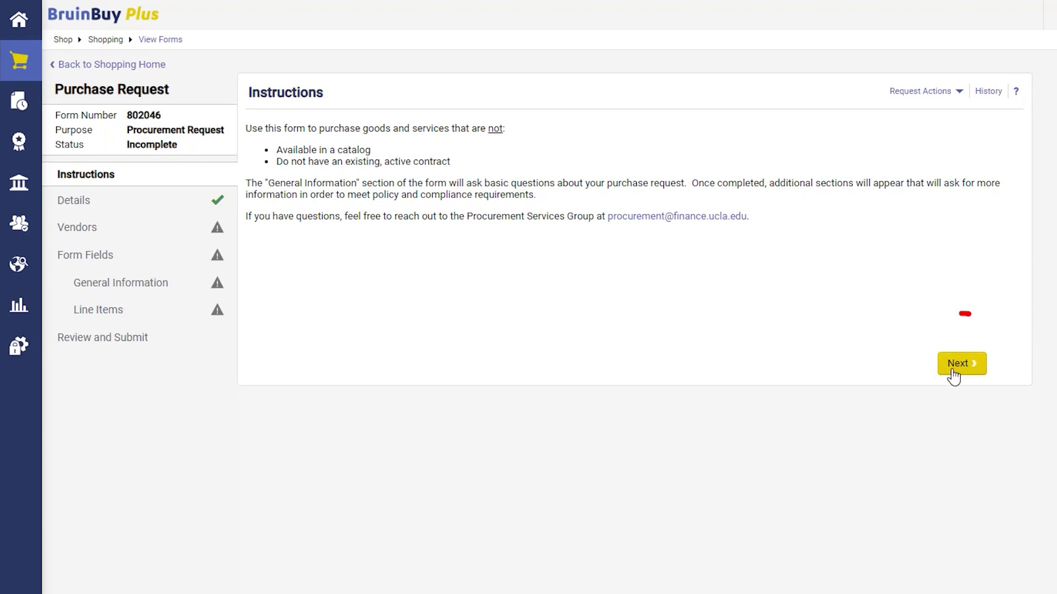
click(973, 372)
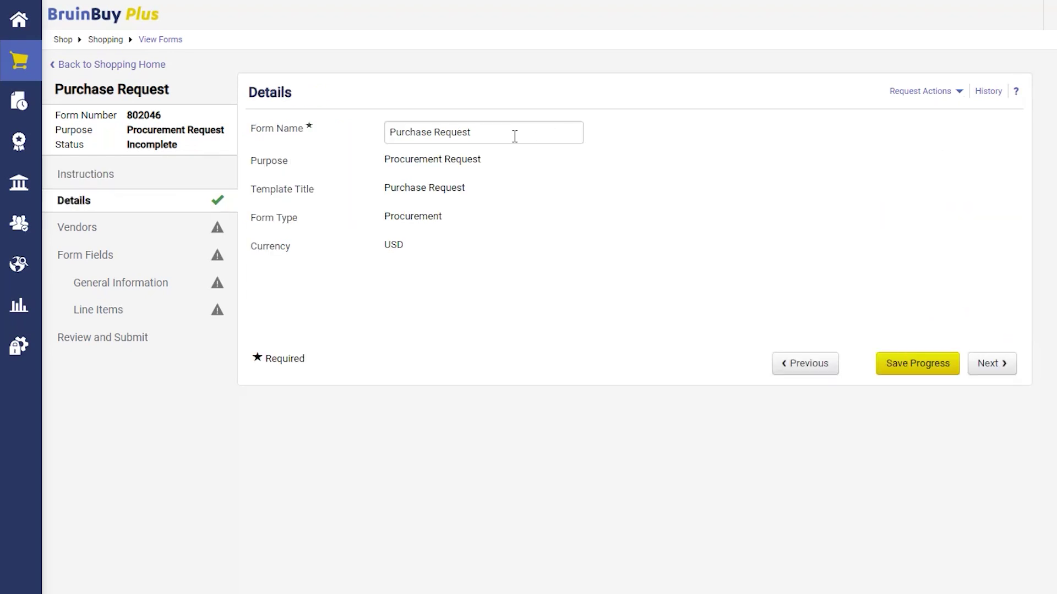
drag(514, 137, 364, 142)
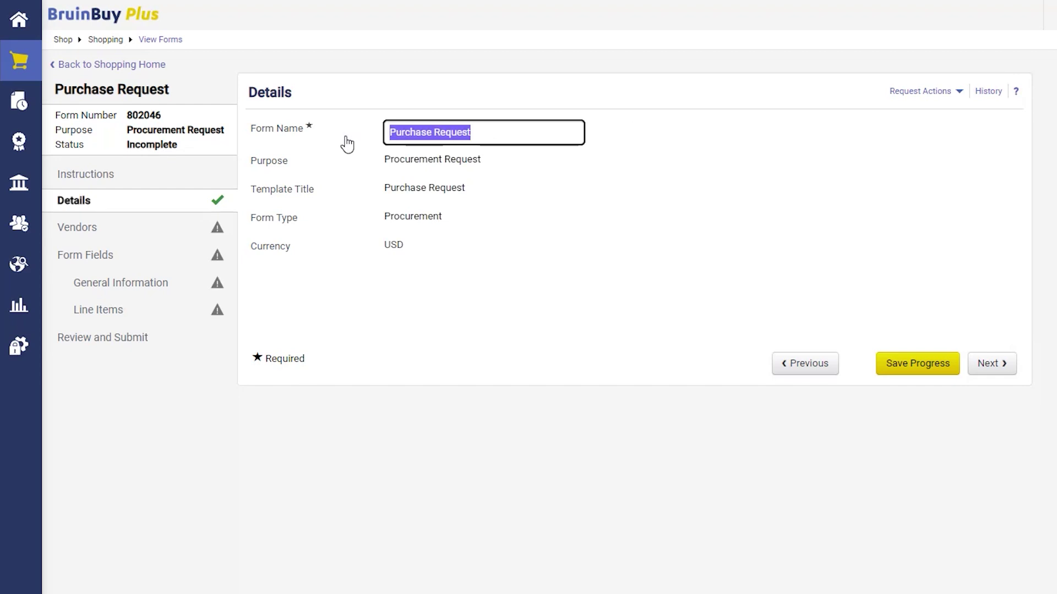
text(Widget Supplies)
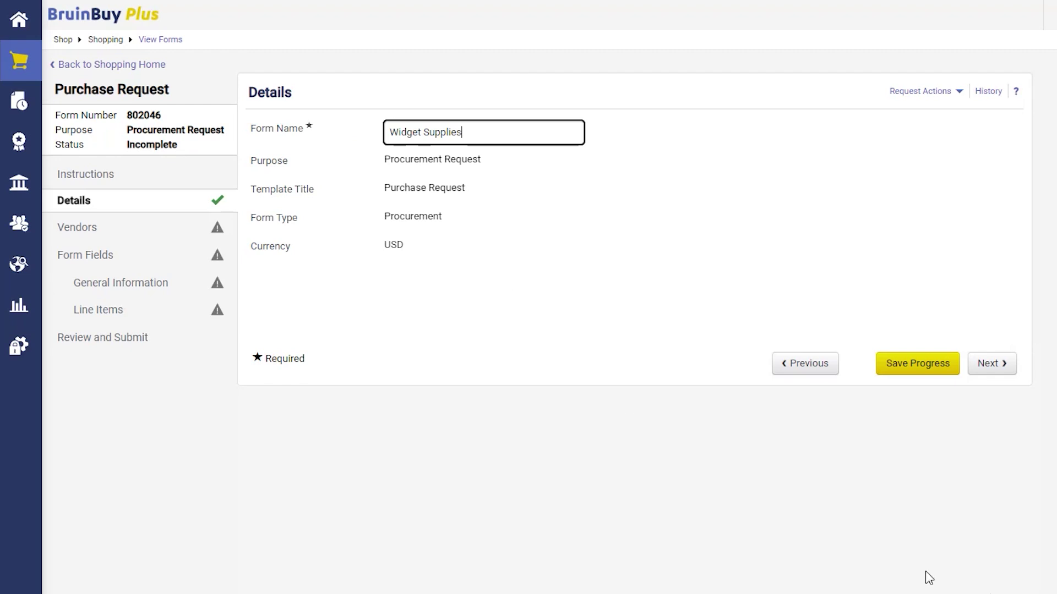
key(Tab)
click(991, 371)
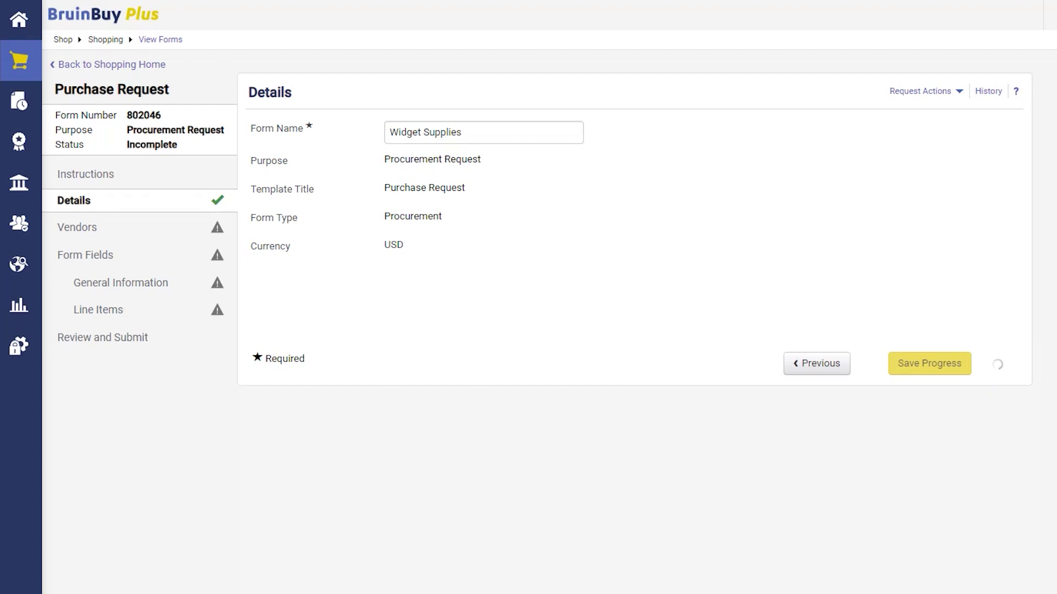
Search vendors for 'UCLA', select UCLA US Vendor, and continue to the Form Fields overview
click(547, 228)
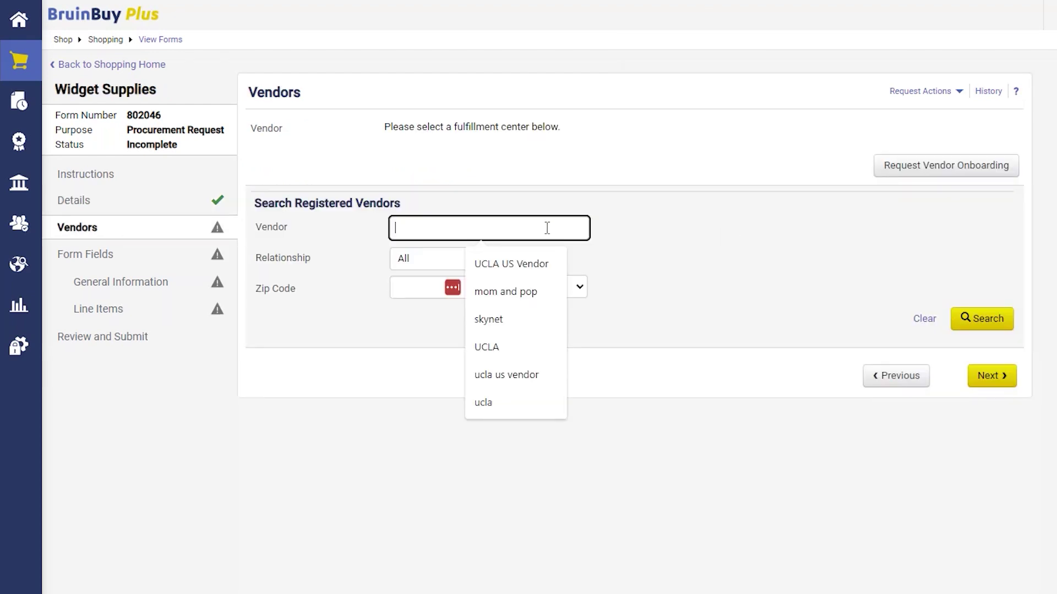
text(UCLA)
click(982, 319)
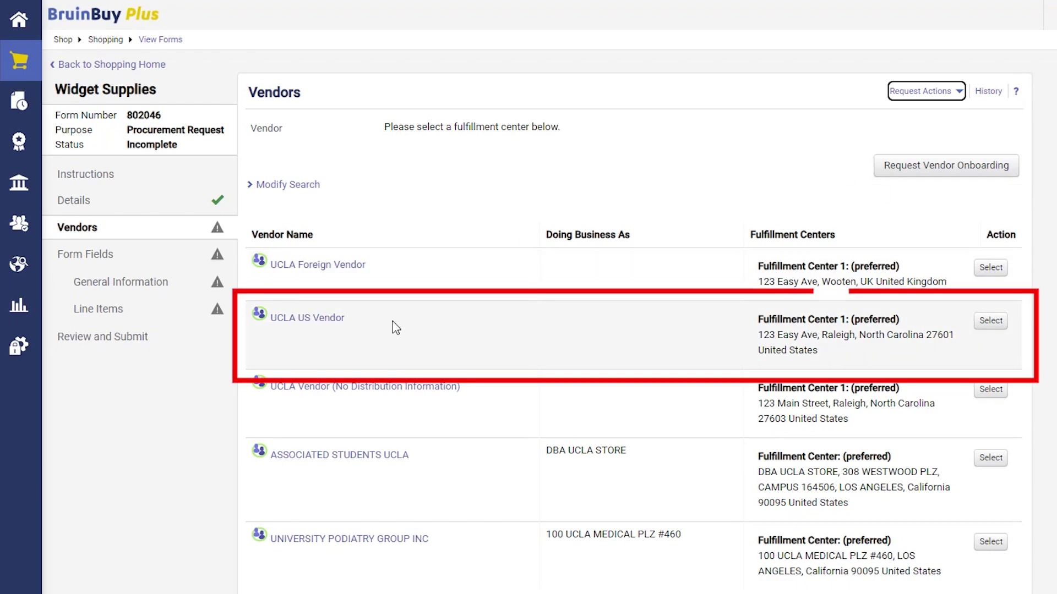
click(991, 321)
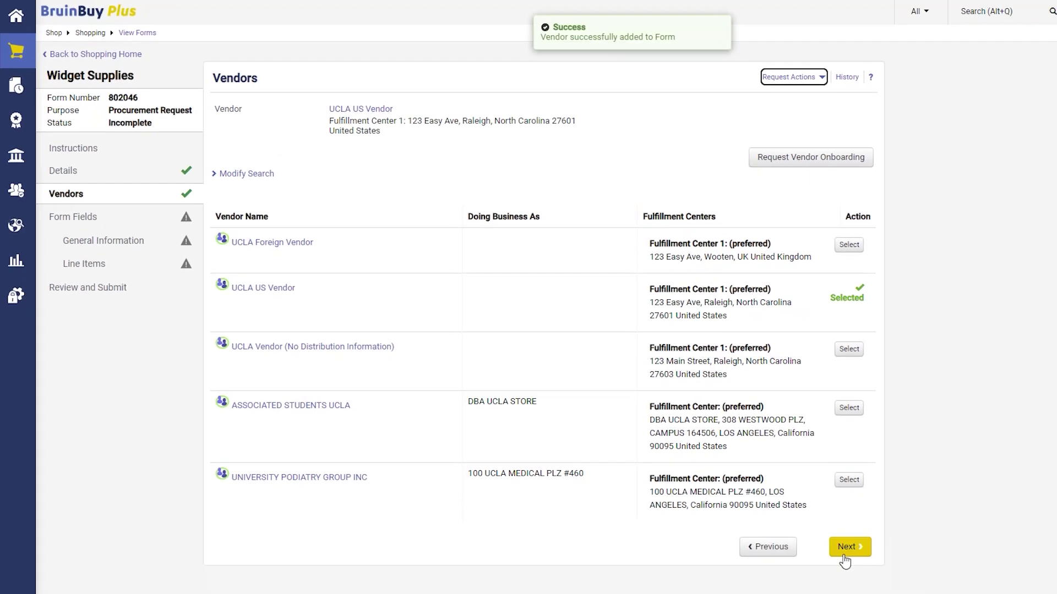
click(848, 547)
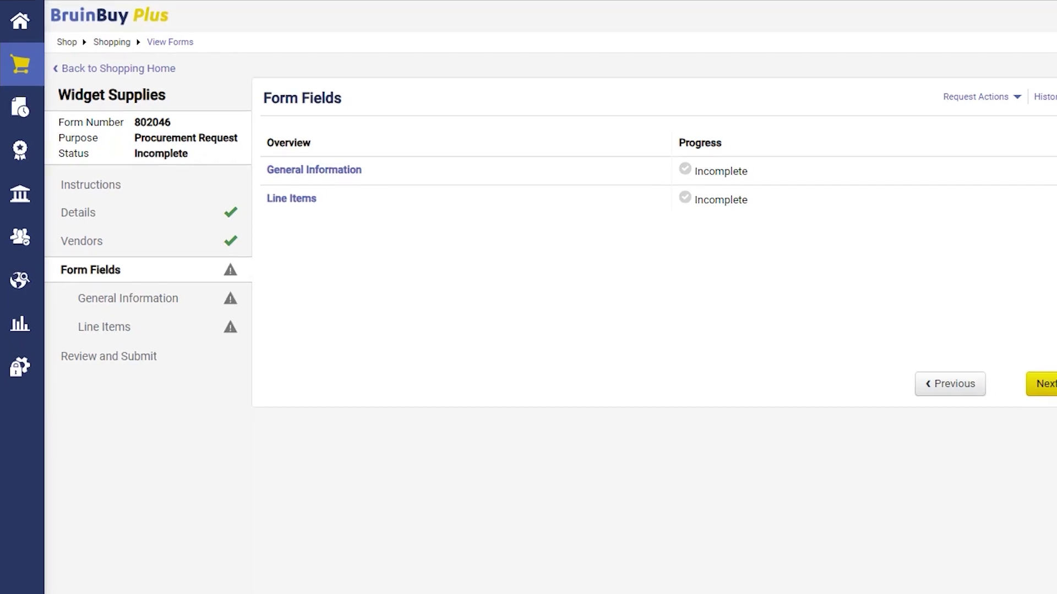
In General Information, choose Goods and Federal Funds, leaving the deposit percentage blank
click(1049, 391)
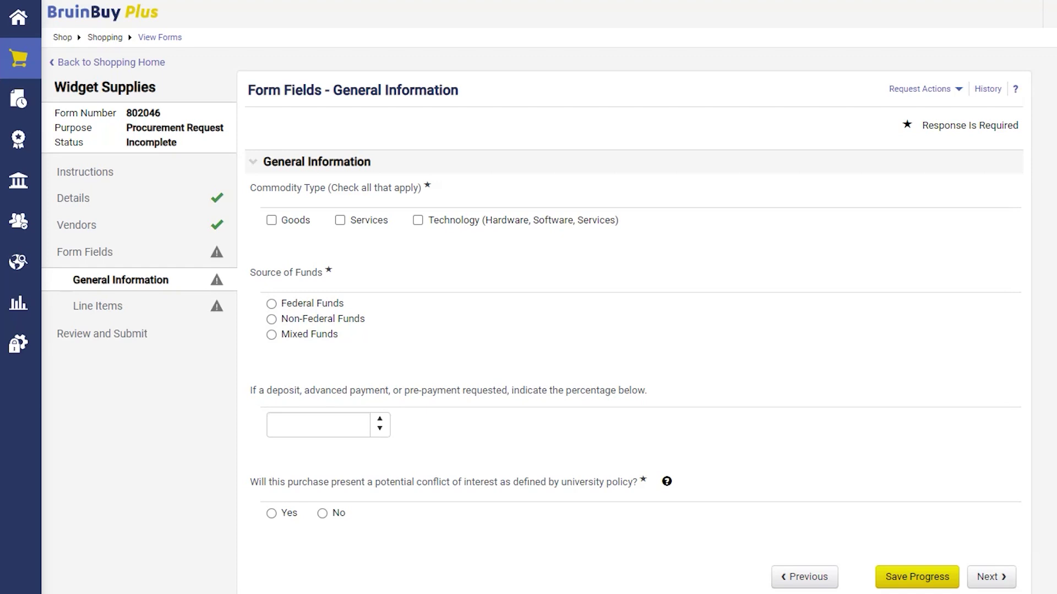
click(286, 226)
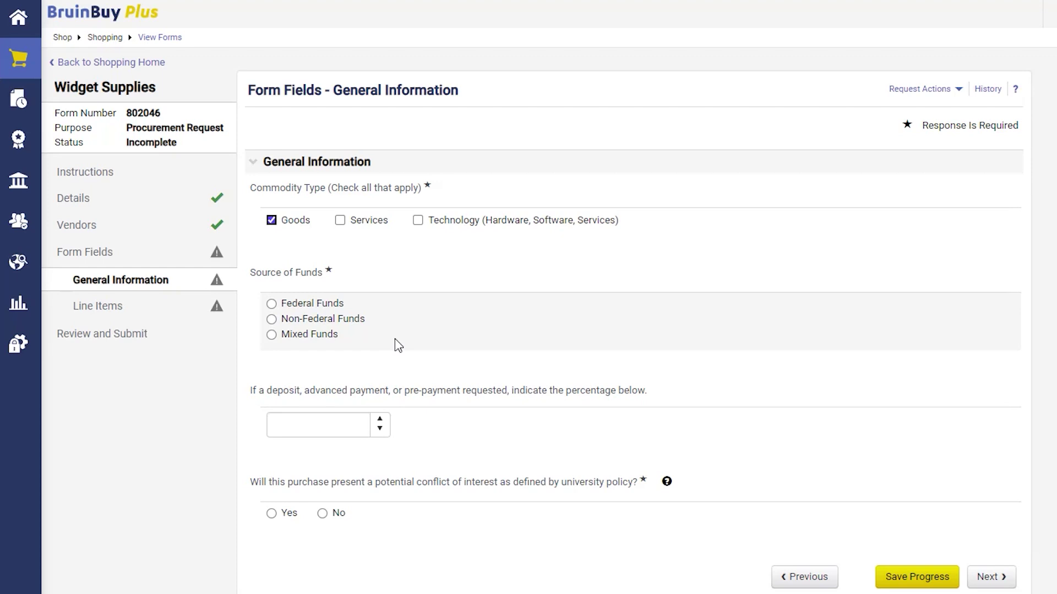
click(308, 304)
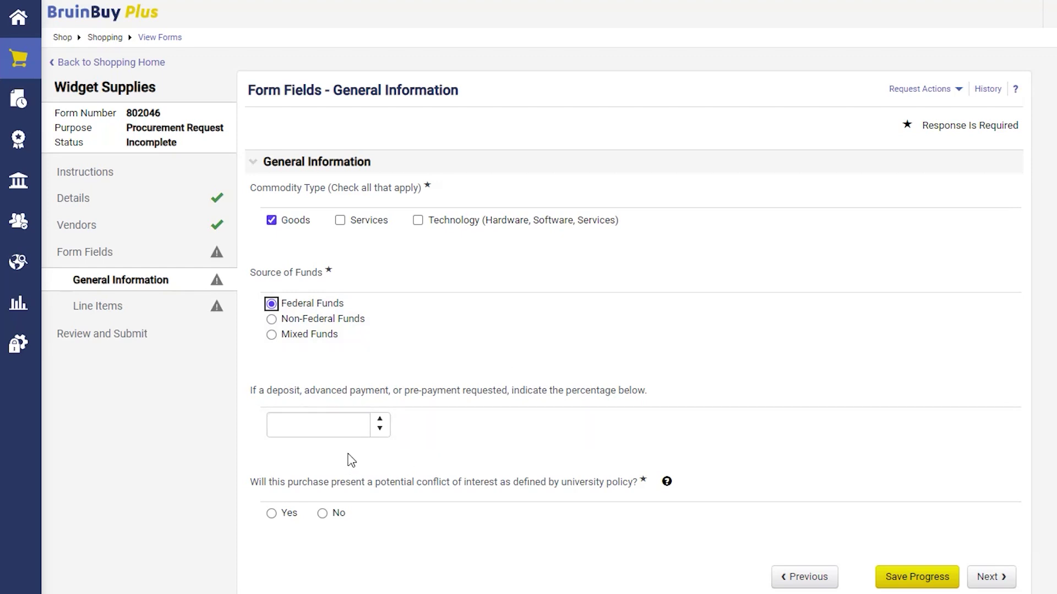
click(327, 430)
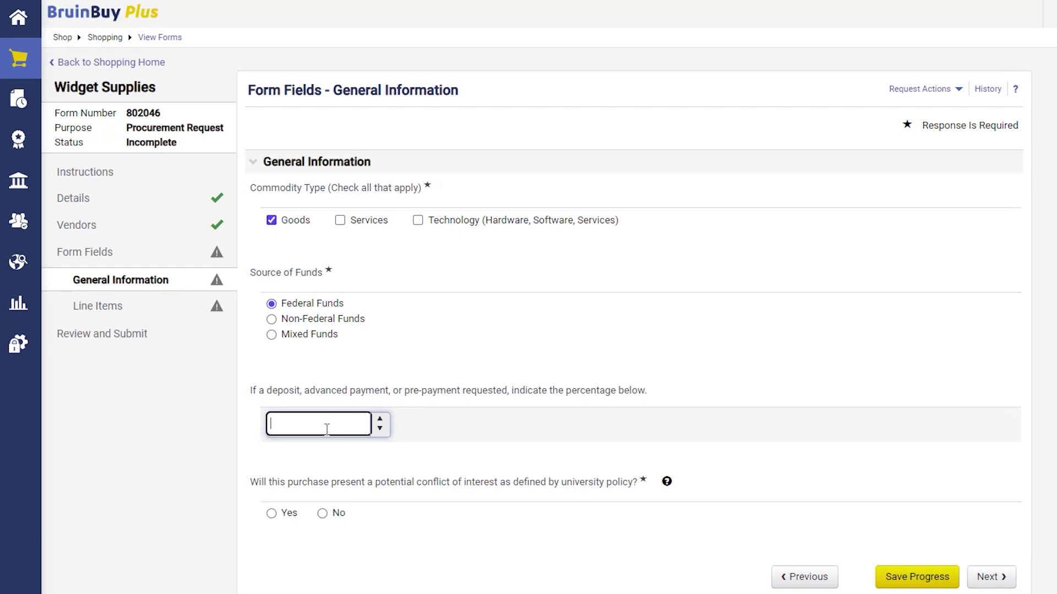
text(20)
key(BackSpace)
key(BackSpace)
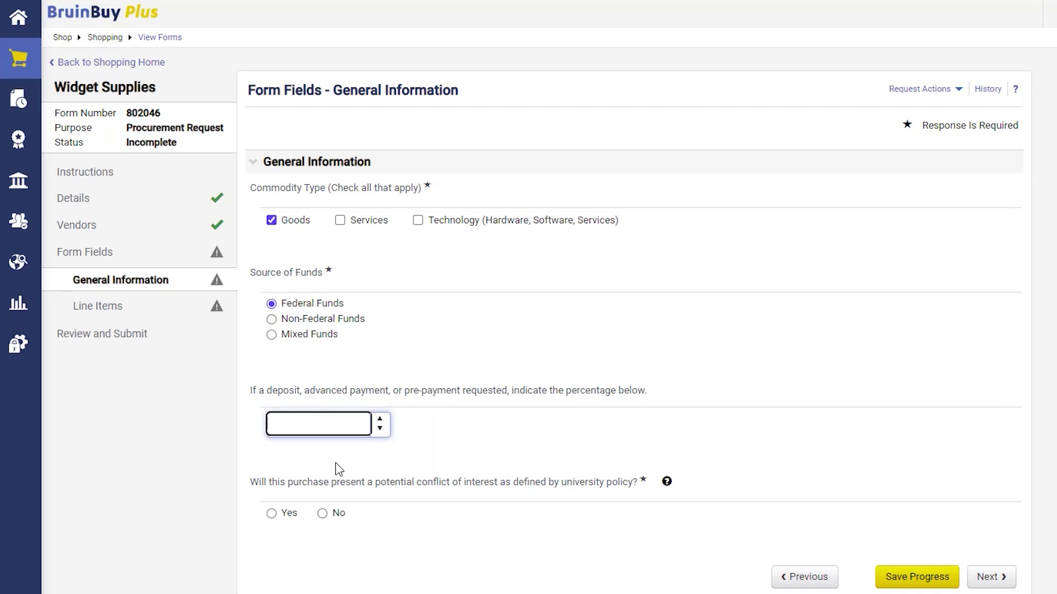
click(337, 471)
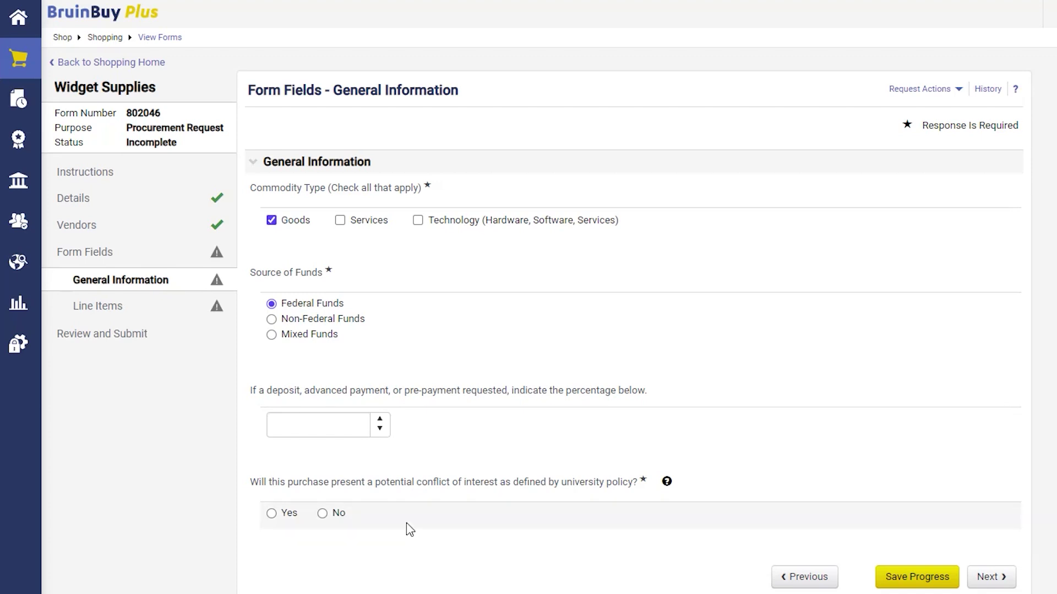
Answer No to the conflict-of-interest question and review its policy help
click(324, 514)
scroll(390, 529, down, 4)
click(667, 282)
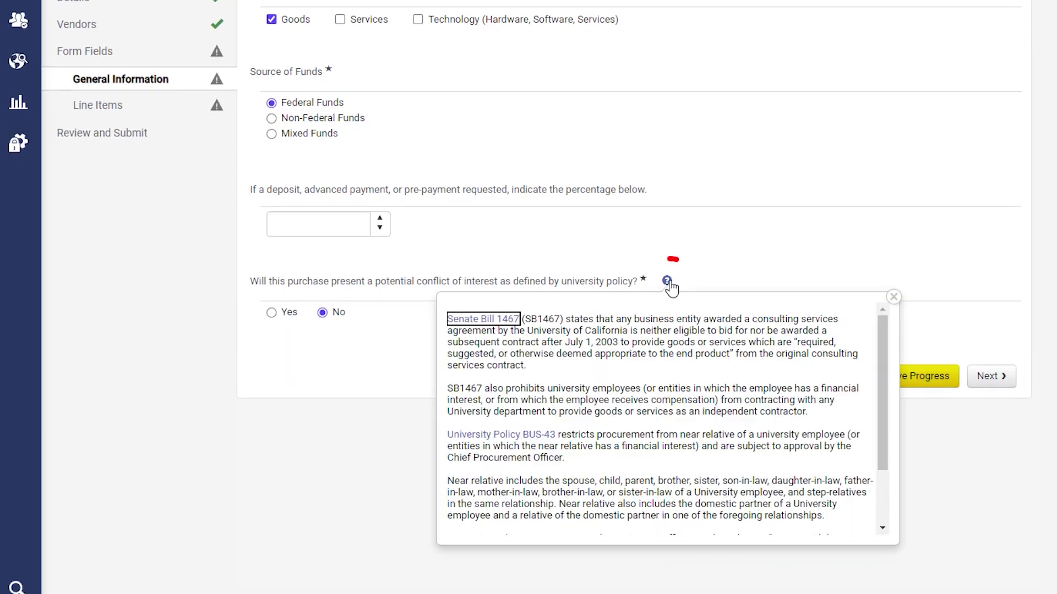
scroll(880, 388, down, 3)
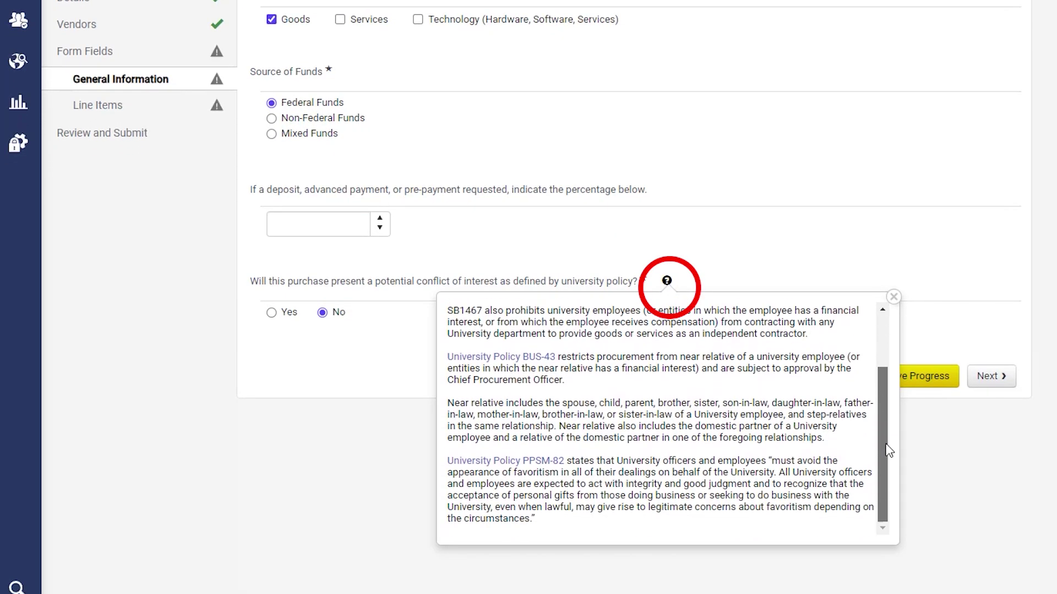
click(896, 464)
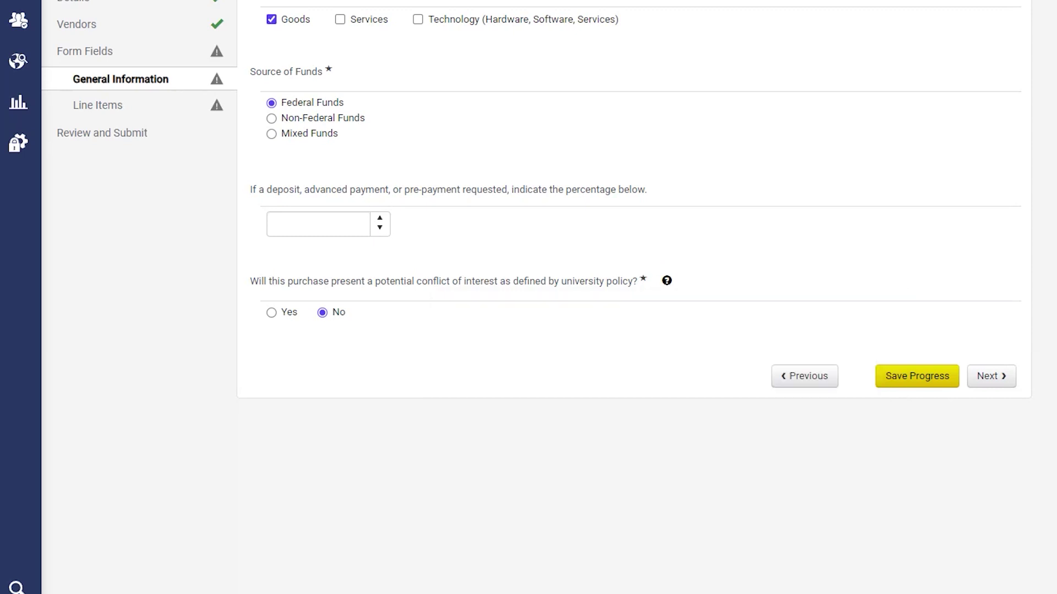
Save the General Information answers to complete that section
click(934, 376)
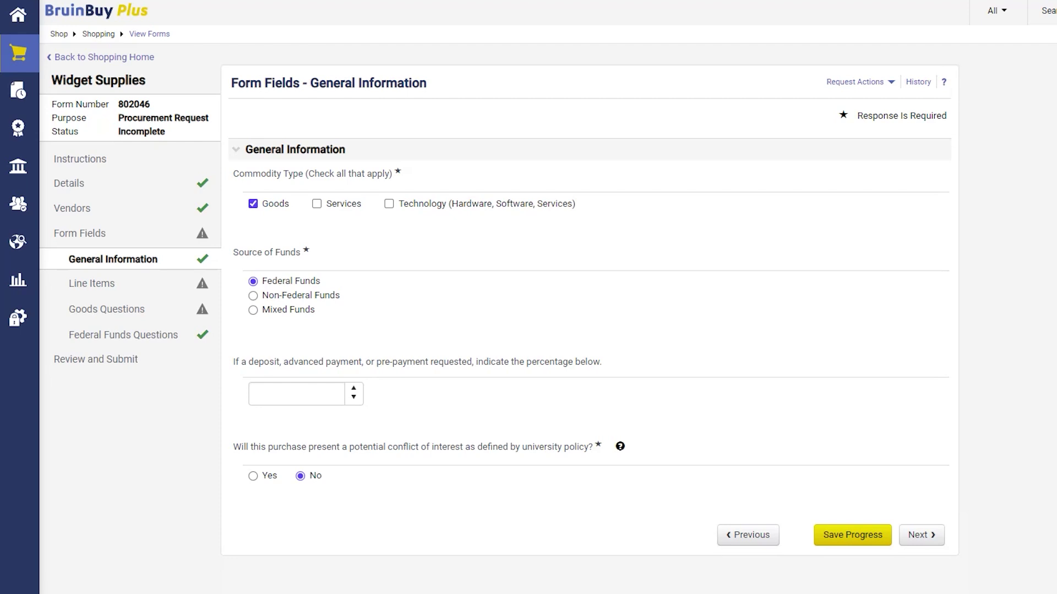
Create one line item: Widgets, 100 USD unit price, quantity 1, unit of measure BX - Box
click(933, 544)
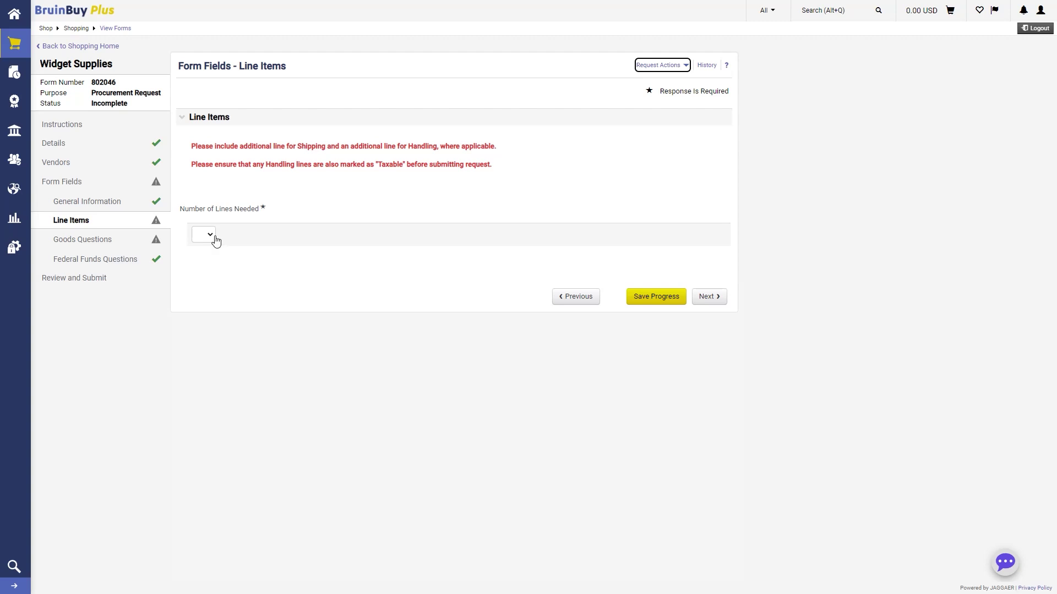
click(215, 240)
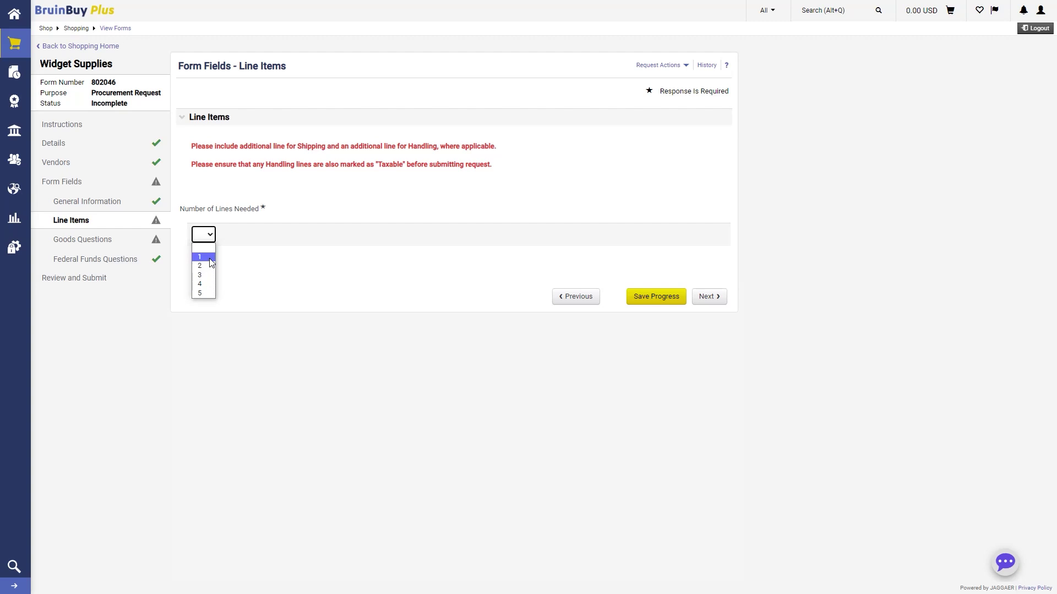
click(210, 258)
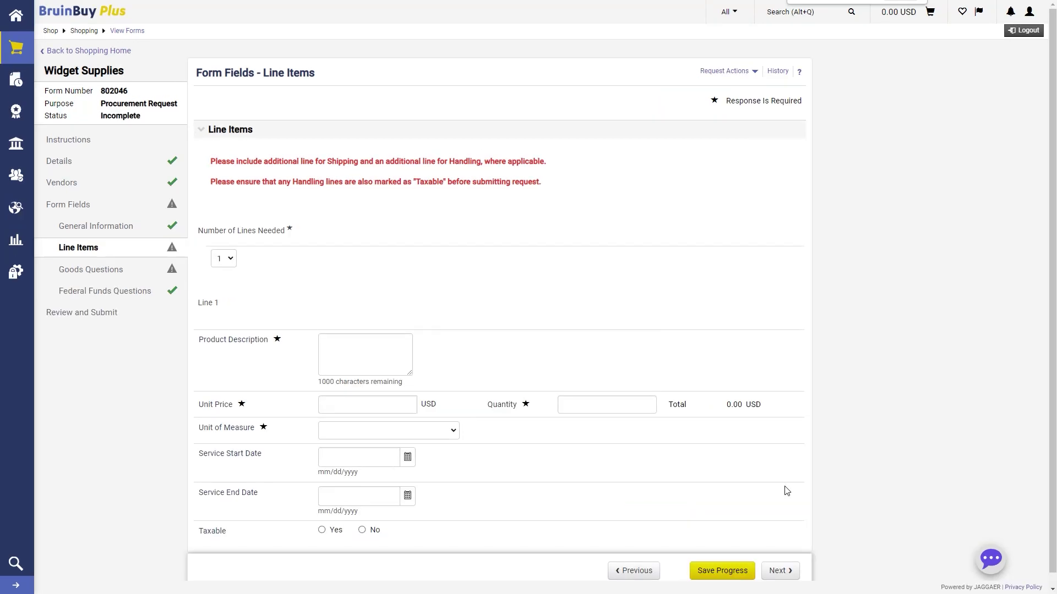
scroll(787, 489, down, 2)
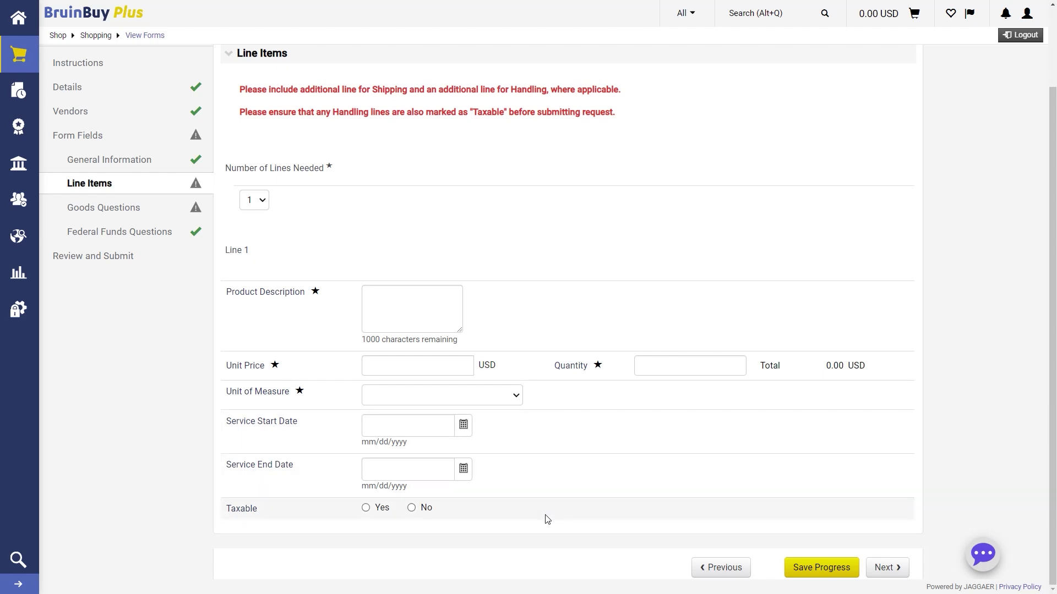
key(ctrl+minus)
key(ctrl+minus)
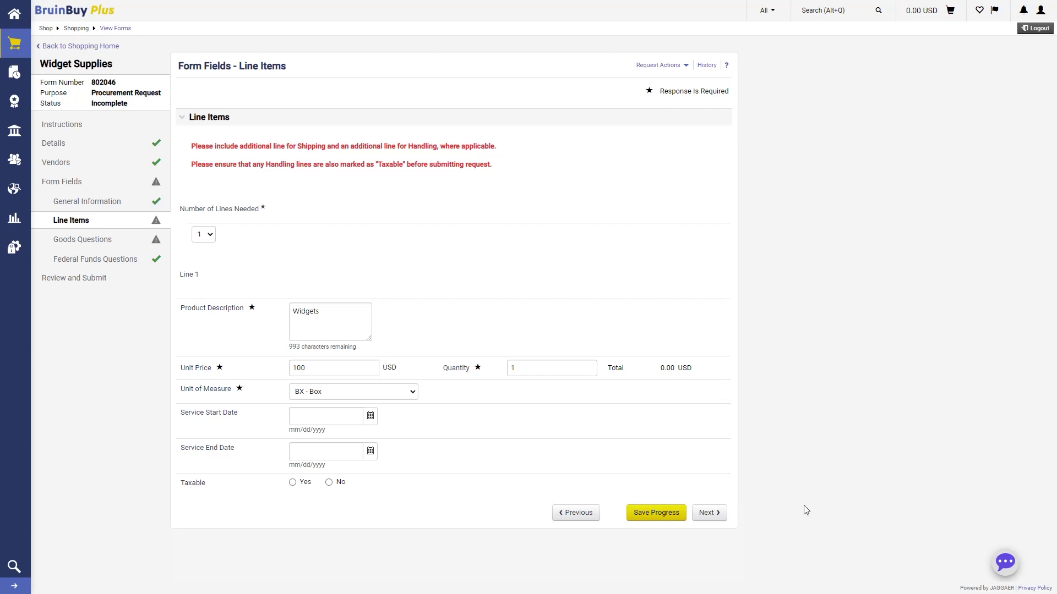
click(705, 513)
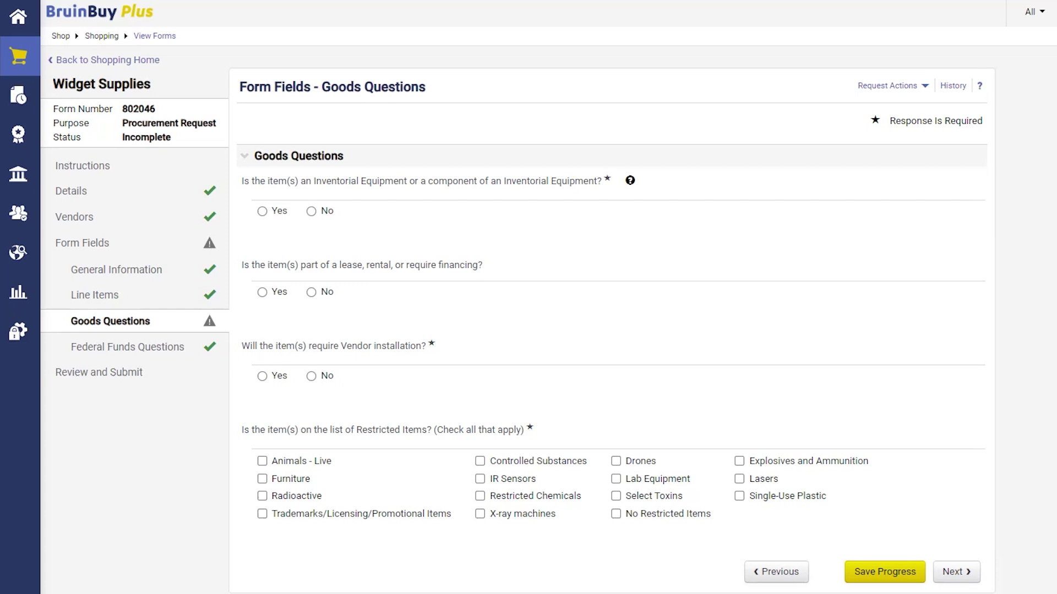
Answer No to the inventorial equipment, lease/financing, and vendor installation questions
click(312, 212)
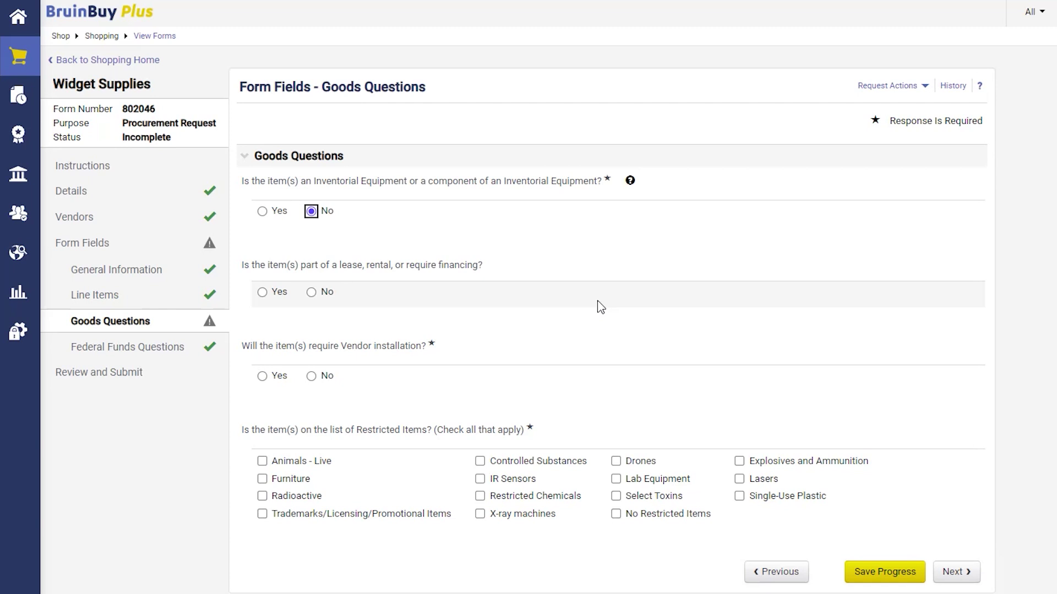
click(311, 293)
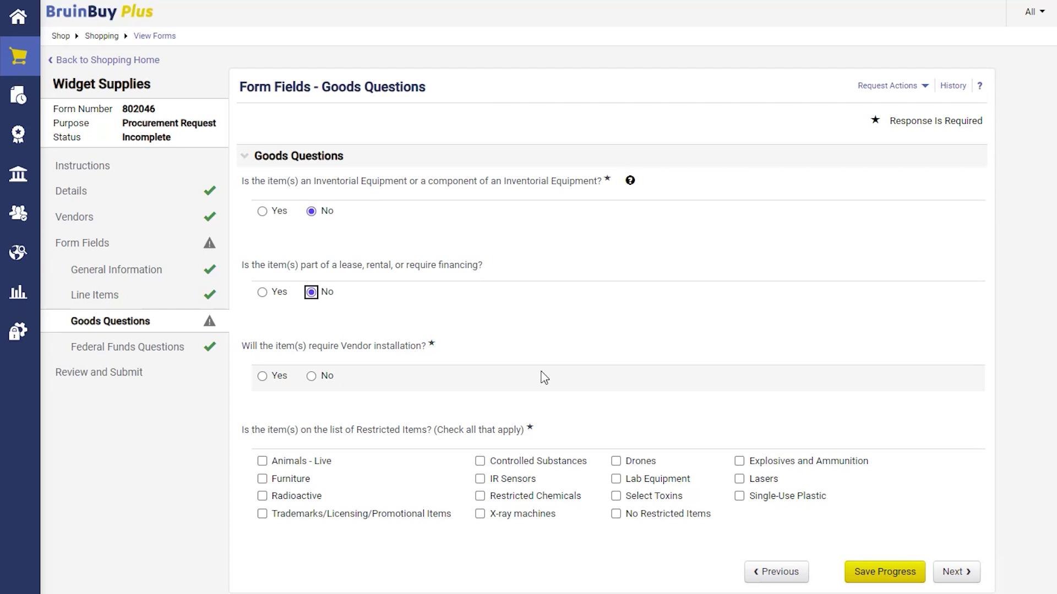
click(311, 377)
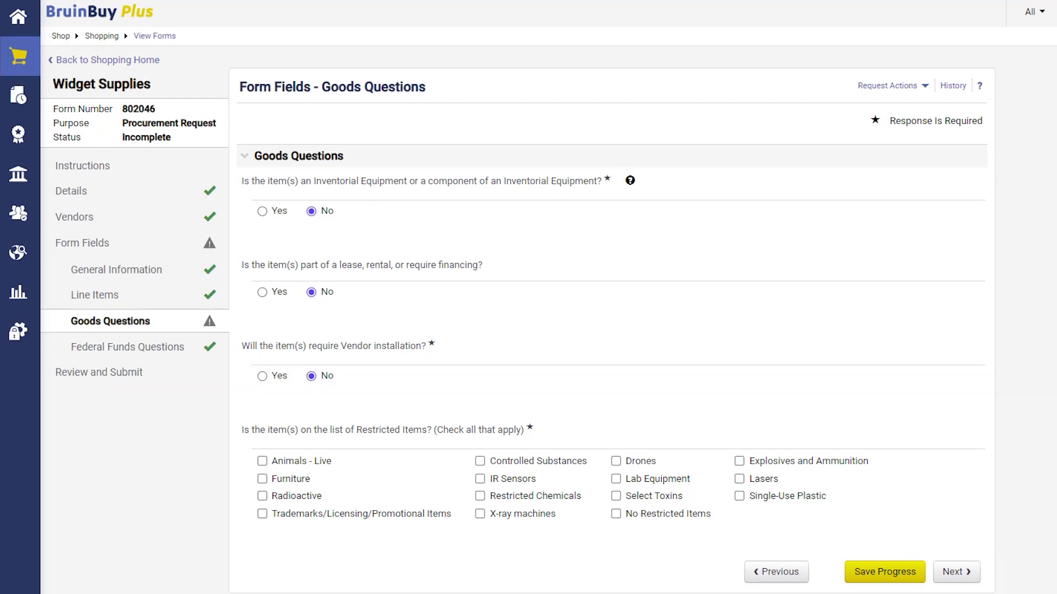
Flag the items as Controlled Substances with a DEA License, number 12345, and continue
scroll(854, 279, down, 2)
click(617, 448)
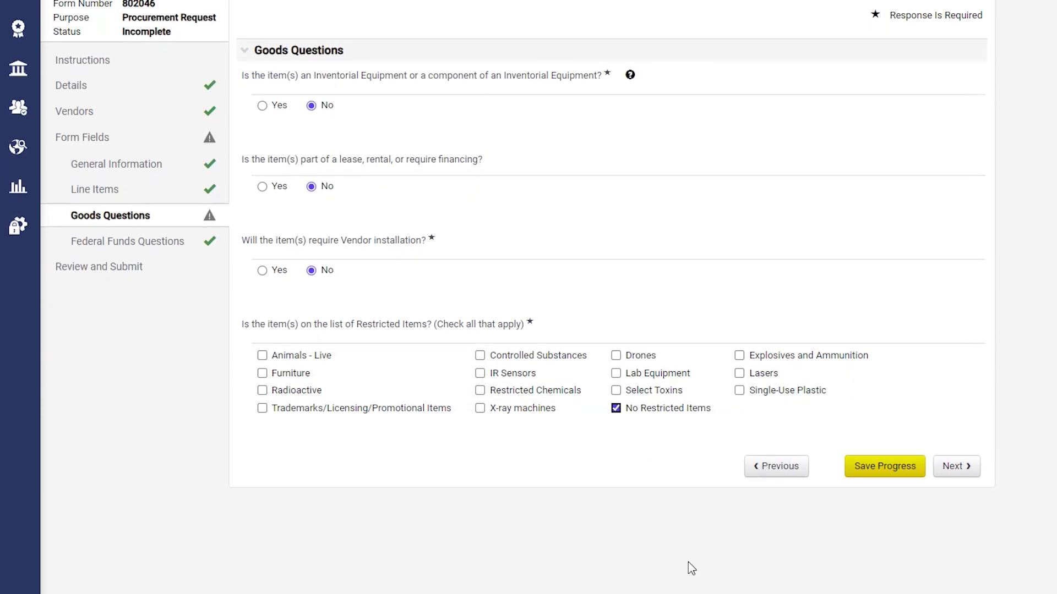
click(616, 410)
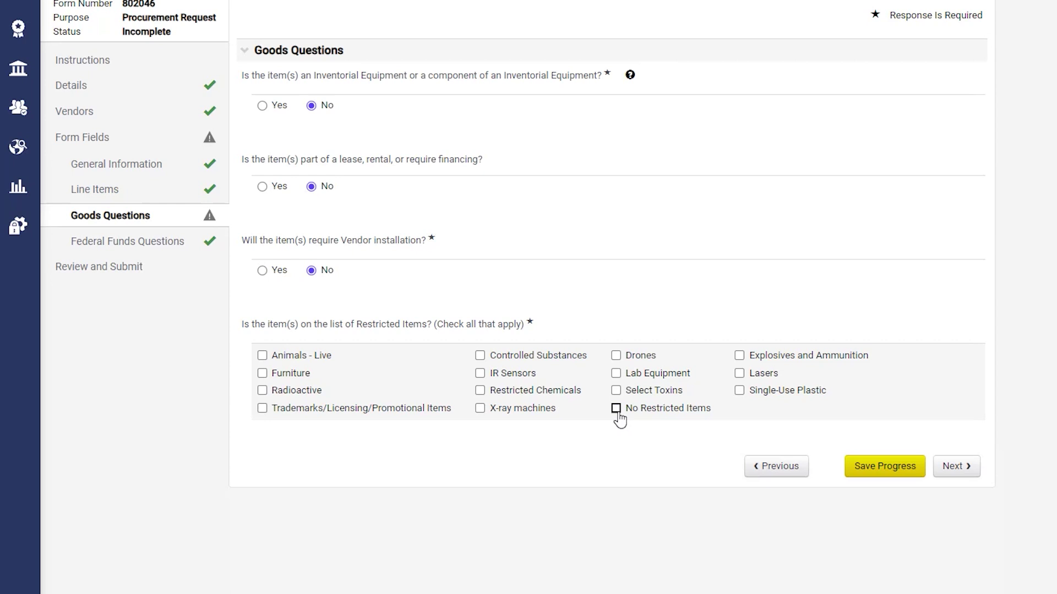
click(480, 356)
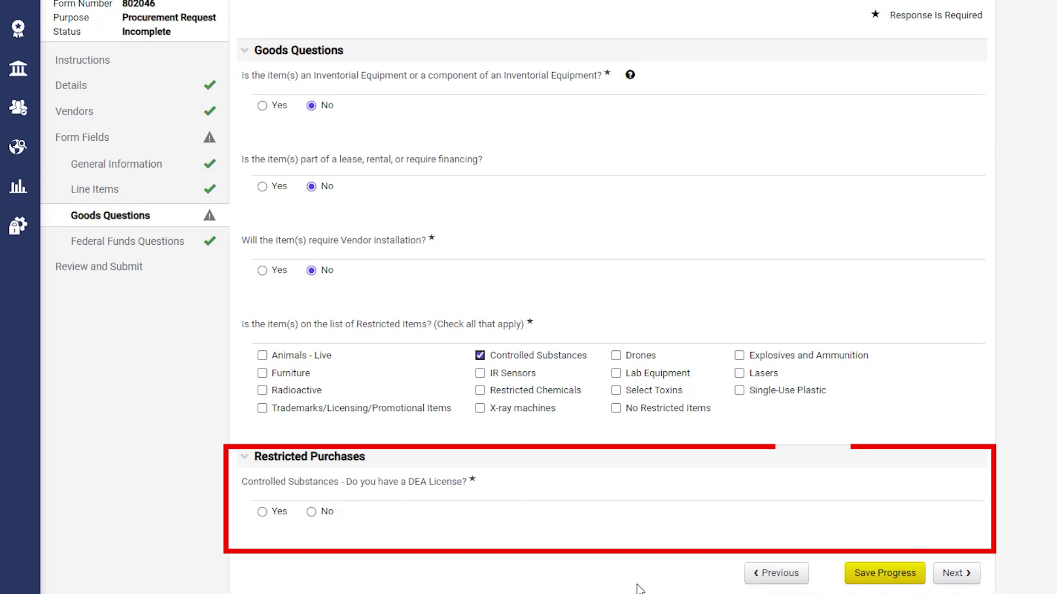
click(277, 513)
scroll(767, 472, down, 2)
click(436, 488)
text(12345)
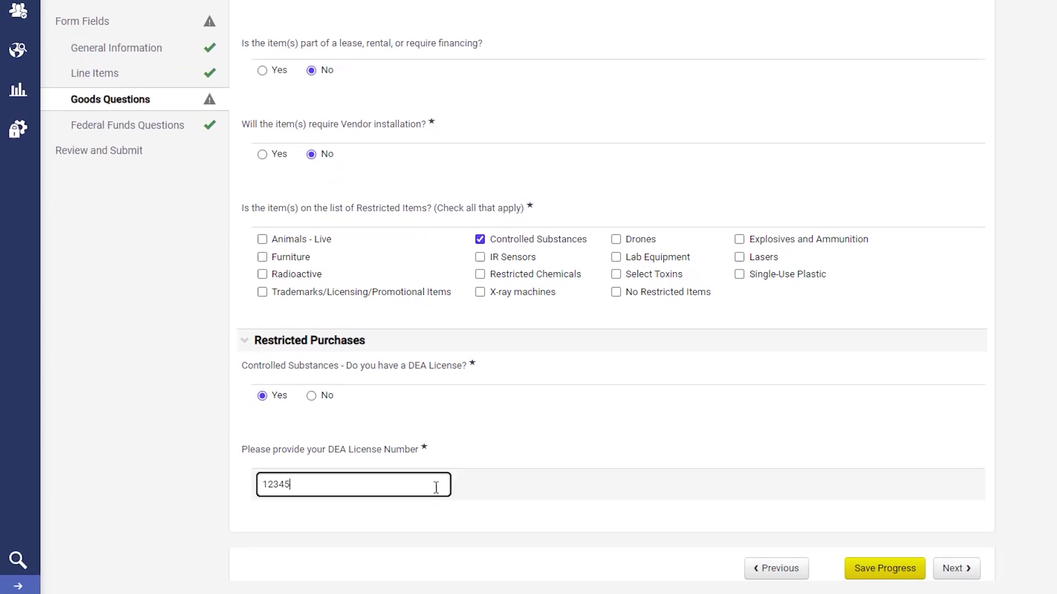
click(483, 514)
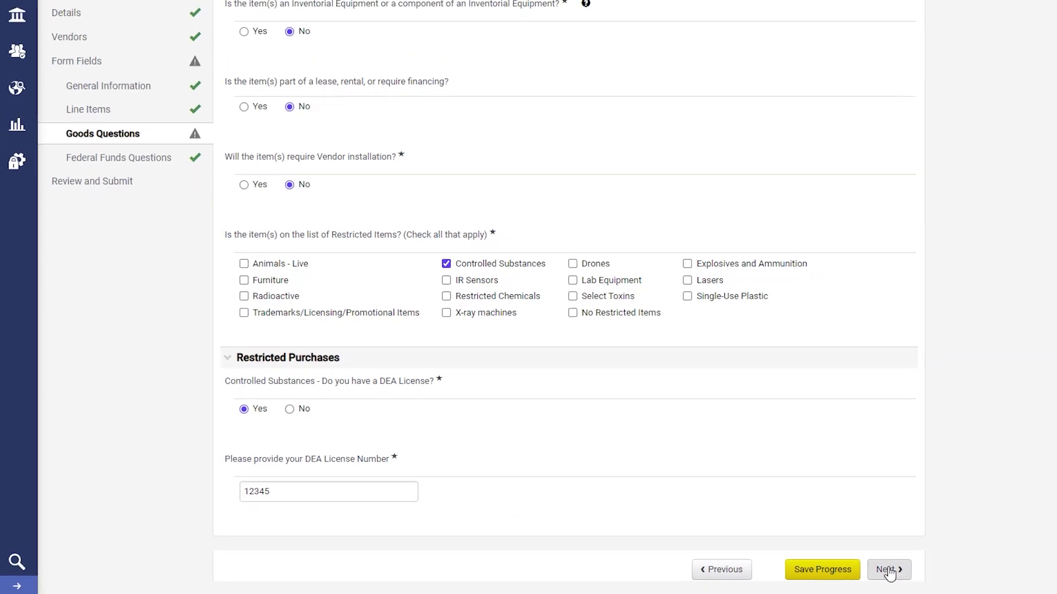
click(839, 571)
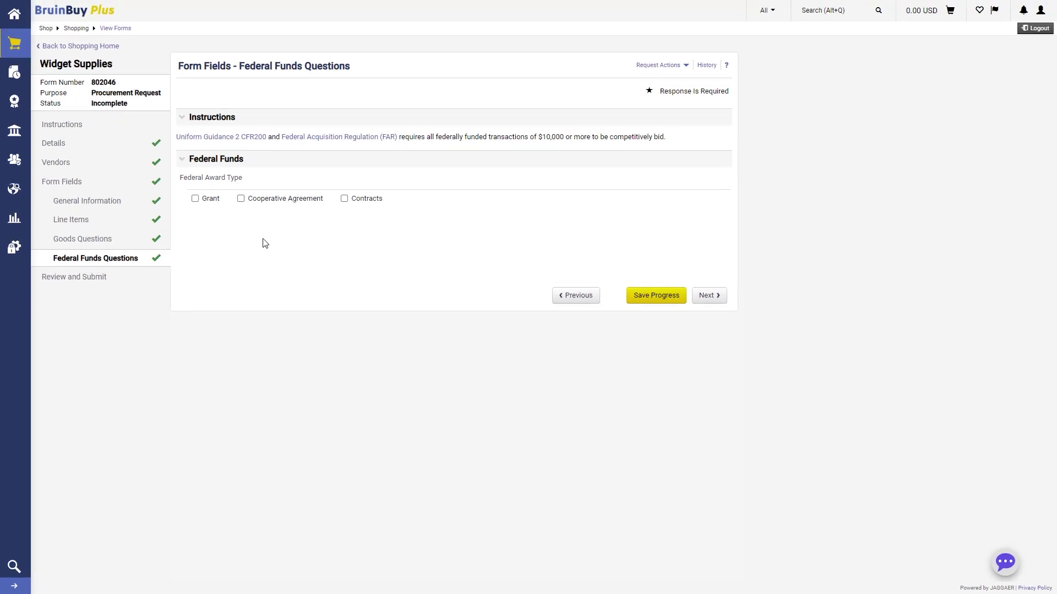
Set the Federal Award Type to Grant and proceed to Review and Submit
click(197, 199)
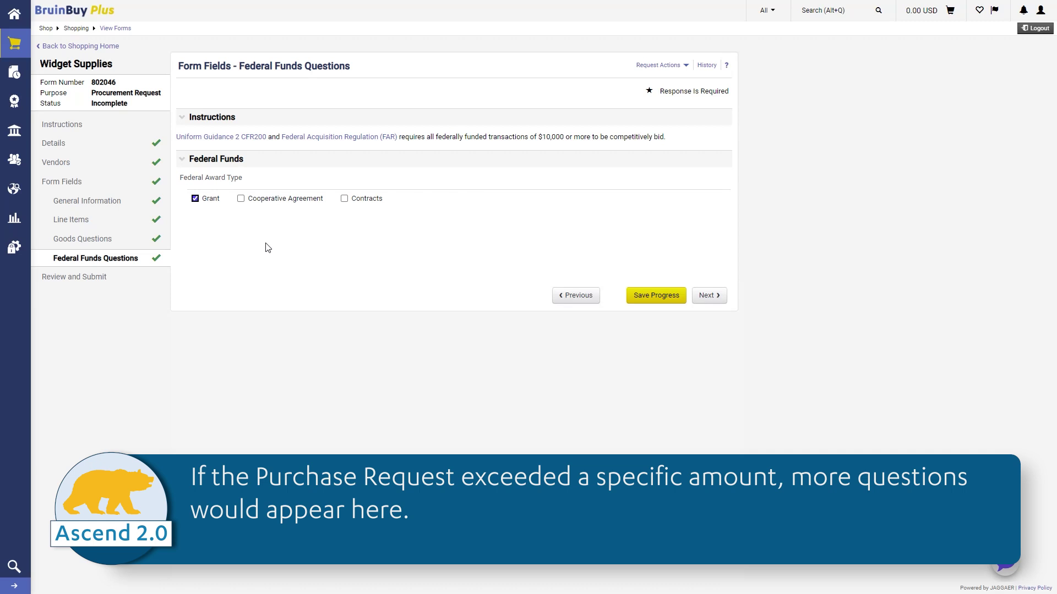
click(709, 297)
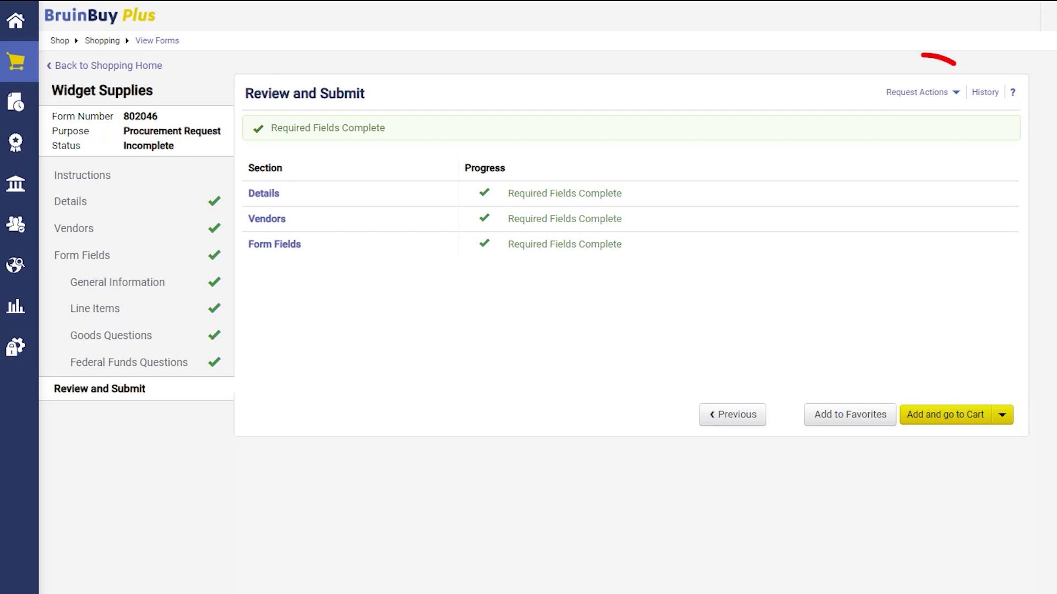
Add the request to Favorites with nickname 'Widget Supplies' and a short description
click(956, 94)
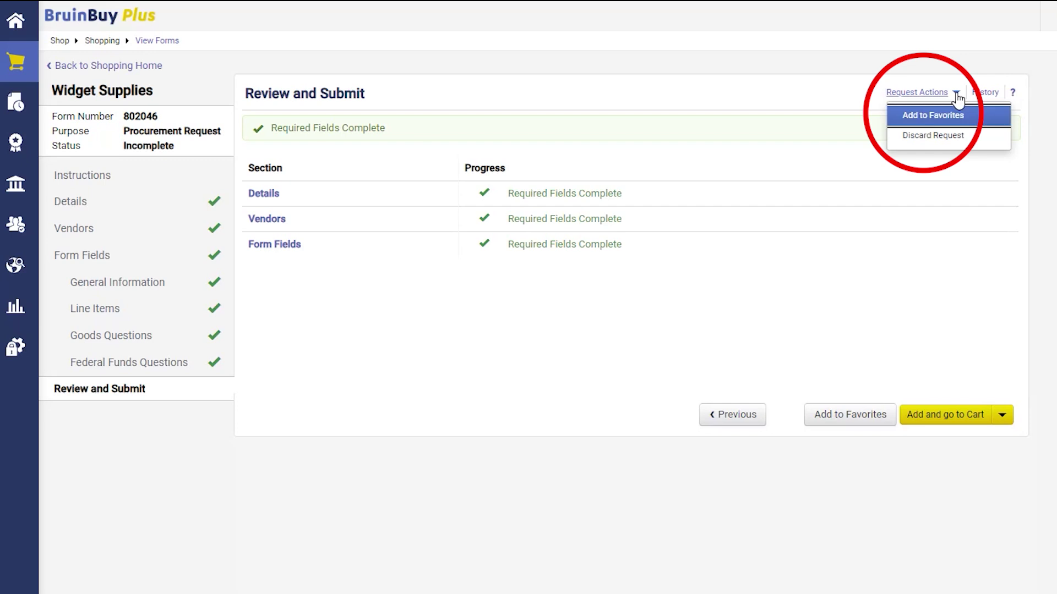
click(975, 120)
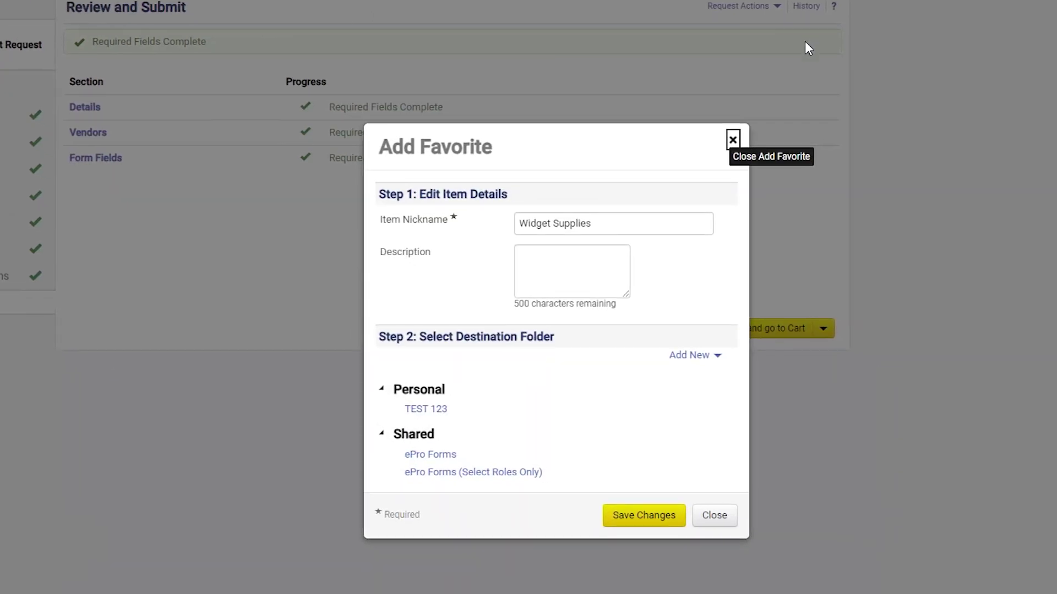
click(613, 225)
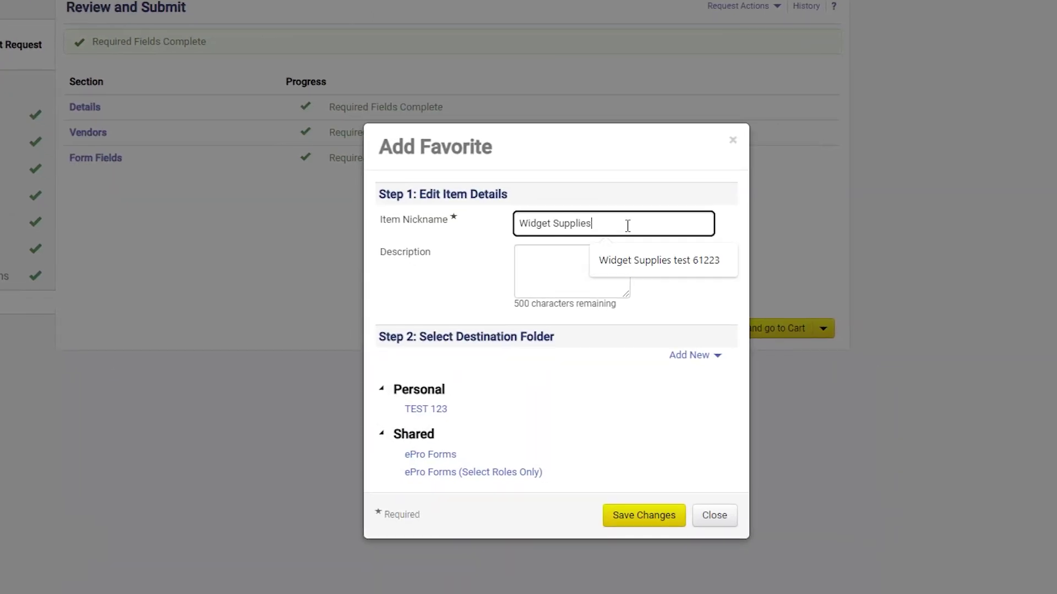
click(456, 306)
click(548, 271)
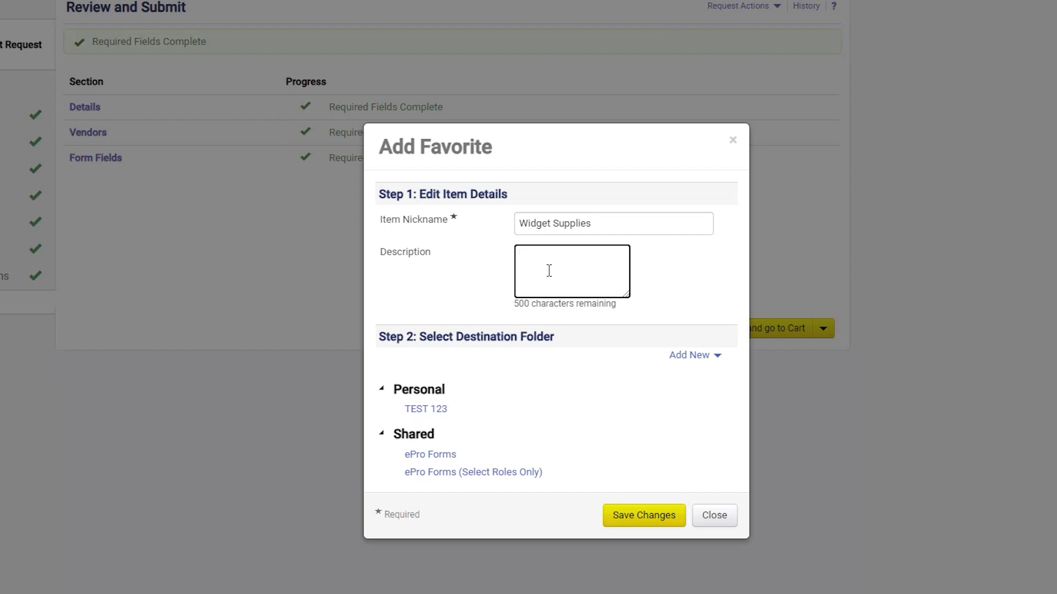
text(This is a form I plan to submi)
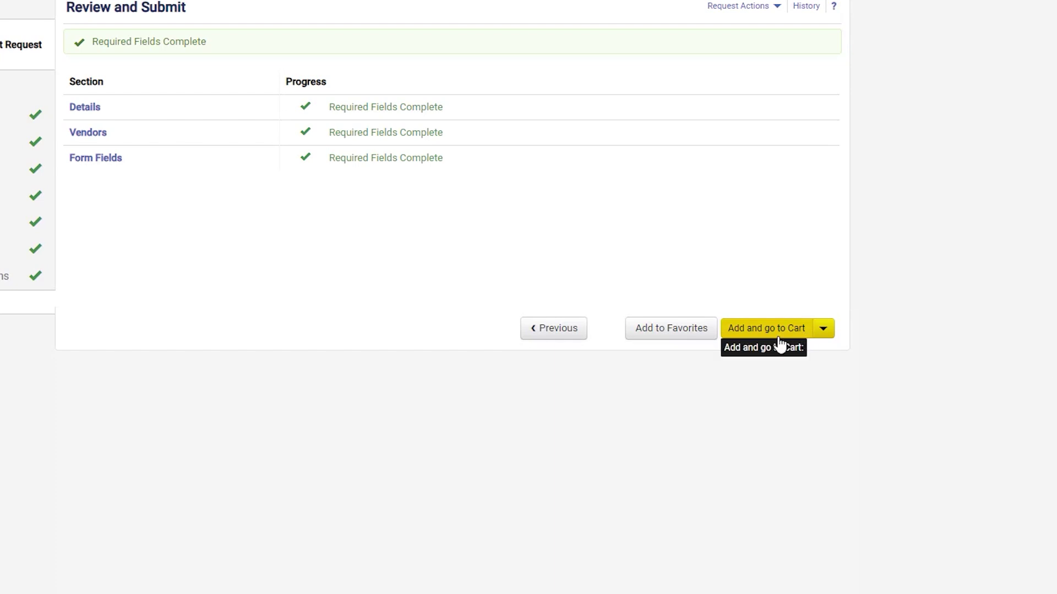
Add the Widget Supplies request to the cart and go to the cart
click(780, 337)
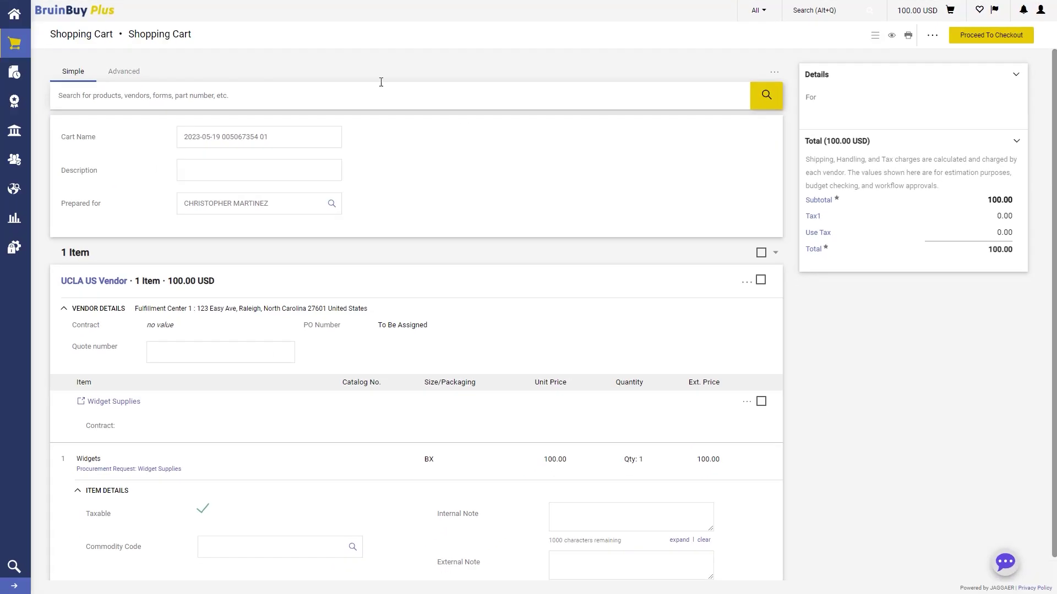
Return to the shopping home page and start a second Purchase Request form
click(16, 23)
drag(1054, 283, 1054, 375)
click(363, 474)
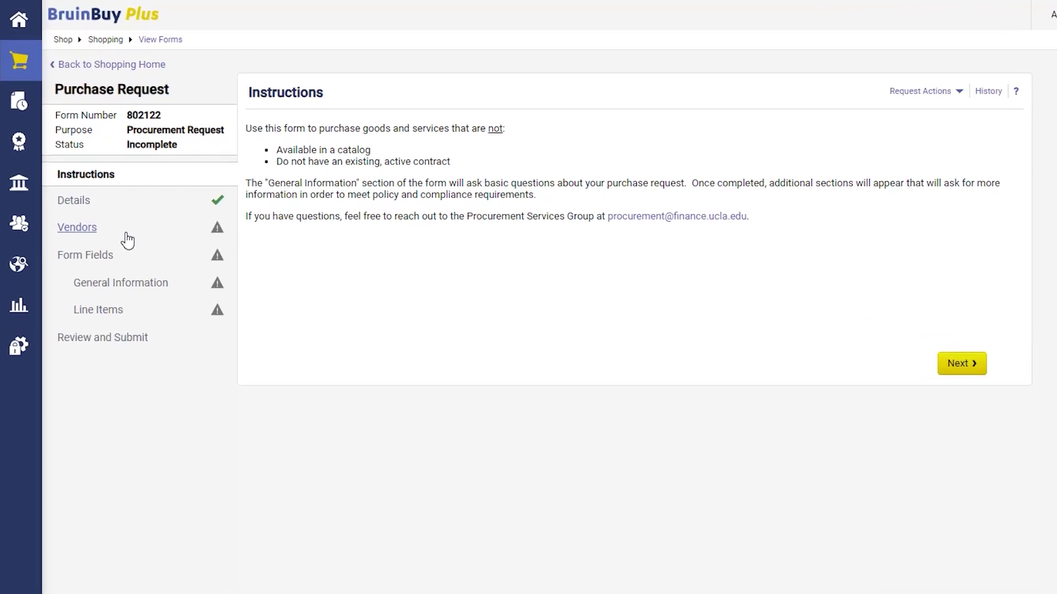
Choose UCLA US Vendor from the vendor suggestions, search, and continue to Form Fields
click(128, 234)
click(443, 229)
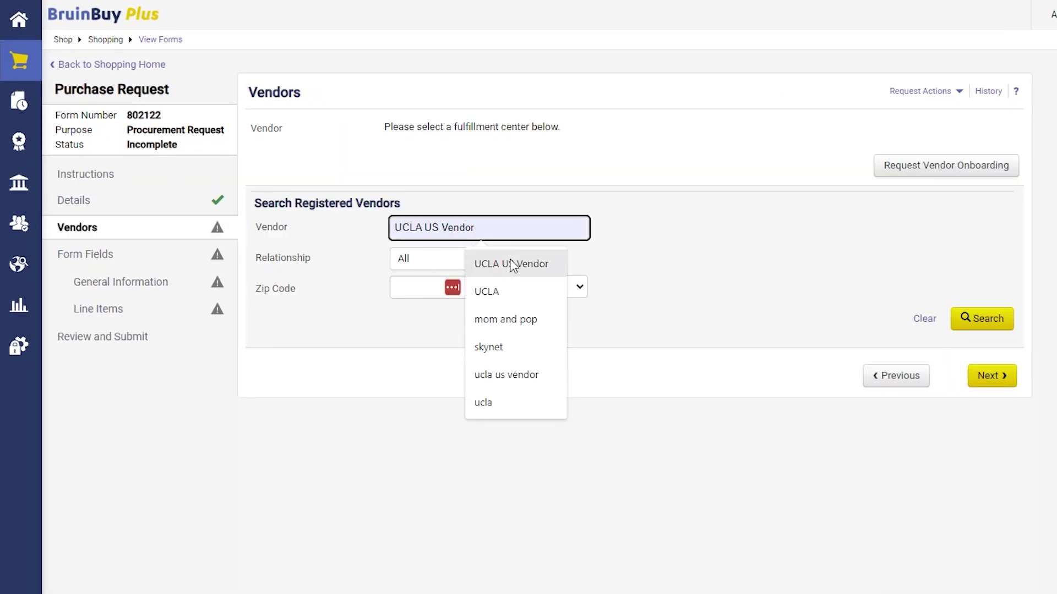
click(518, 265)
click(982, 321)
click(990, 364)
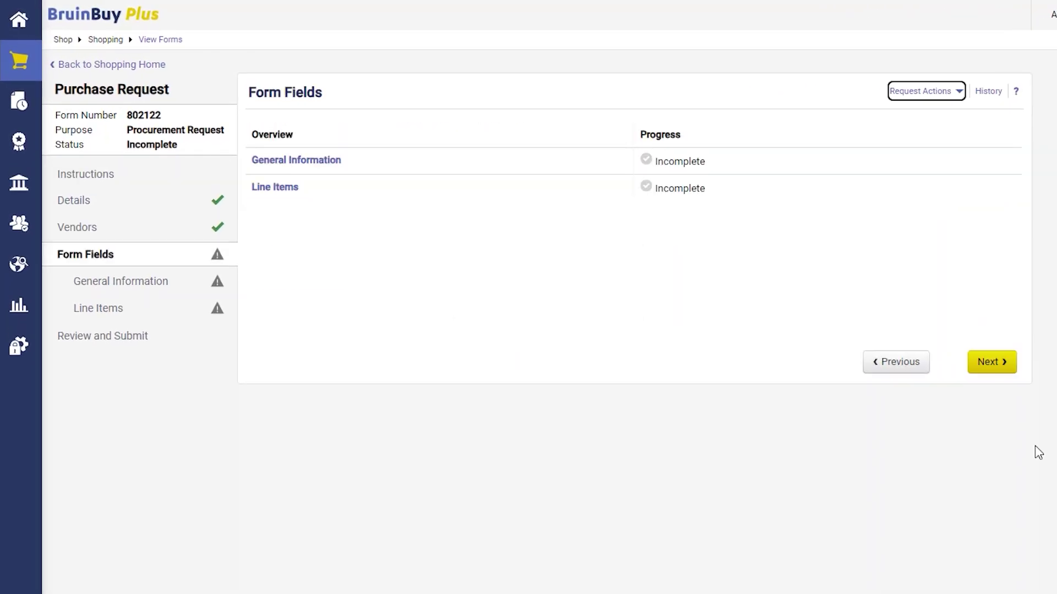
Mark the request as a Non-Federal Funds services purchase with no conflict of interest
click(1003, 364)
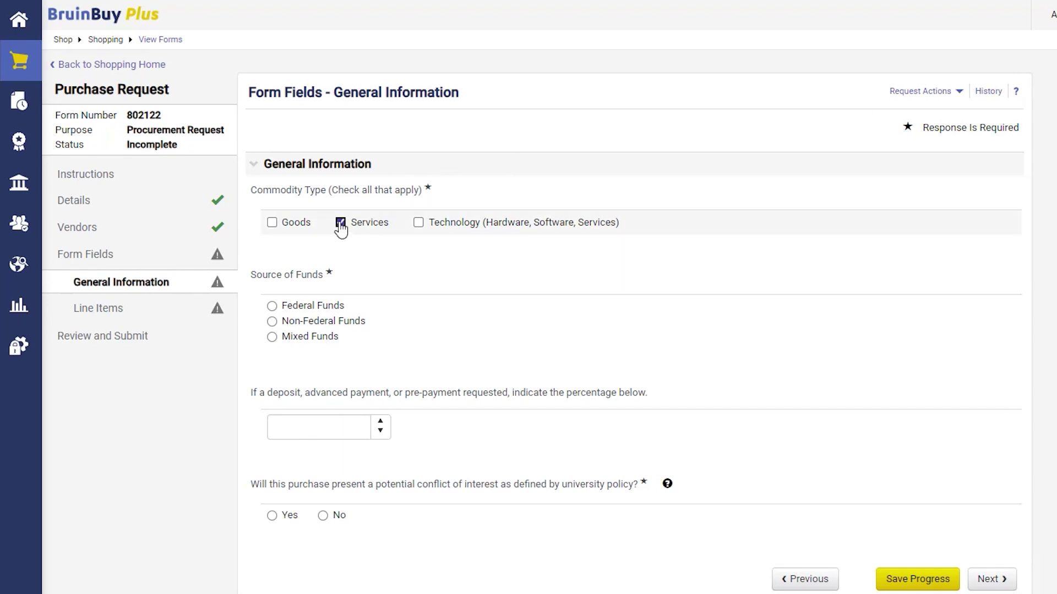
click(272, 322)
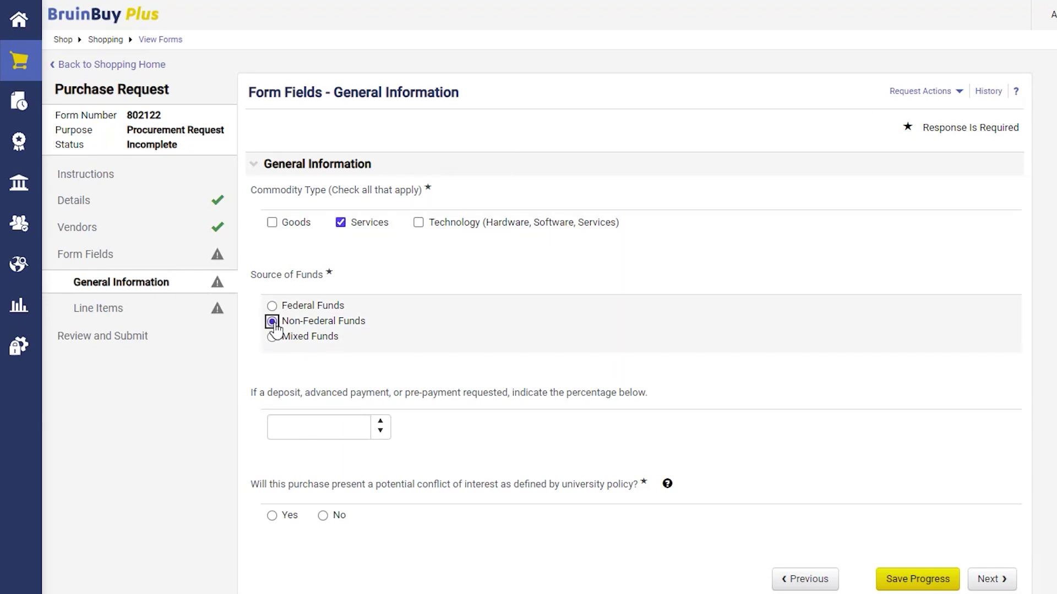
click(327, 522)
click(1003, 581)
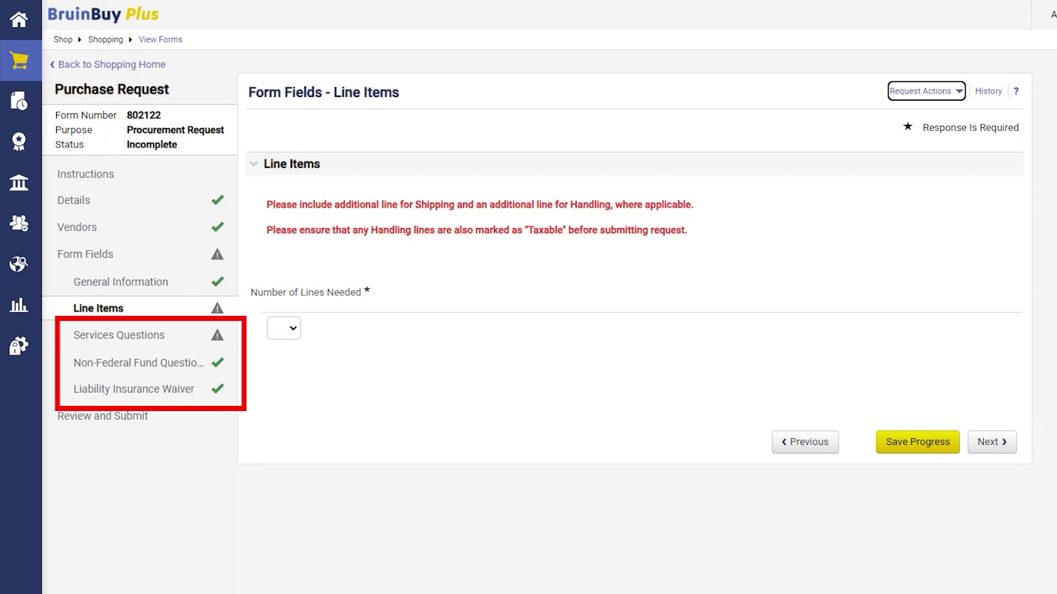
Enter one Widget Services line at 300000 USD, quantity 1, unit HR - Hour
click(292, 330)
click(284, 355)
scroll(286, 368, down, 4)
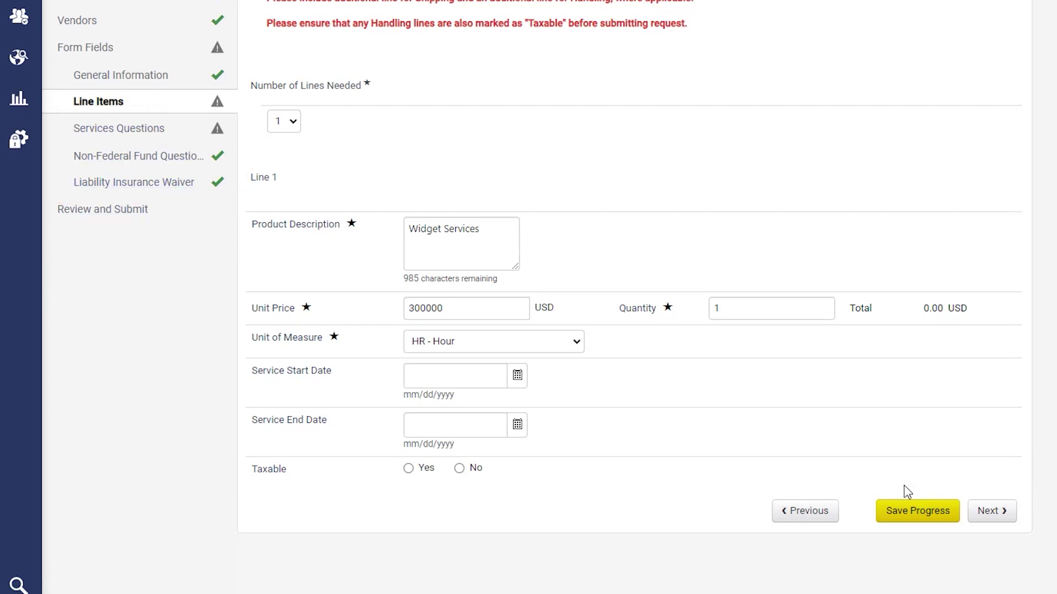
click(994, 515)
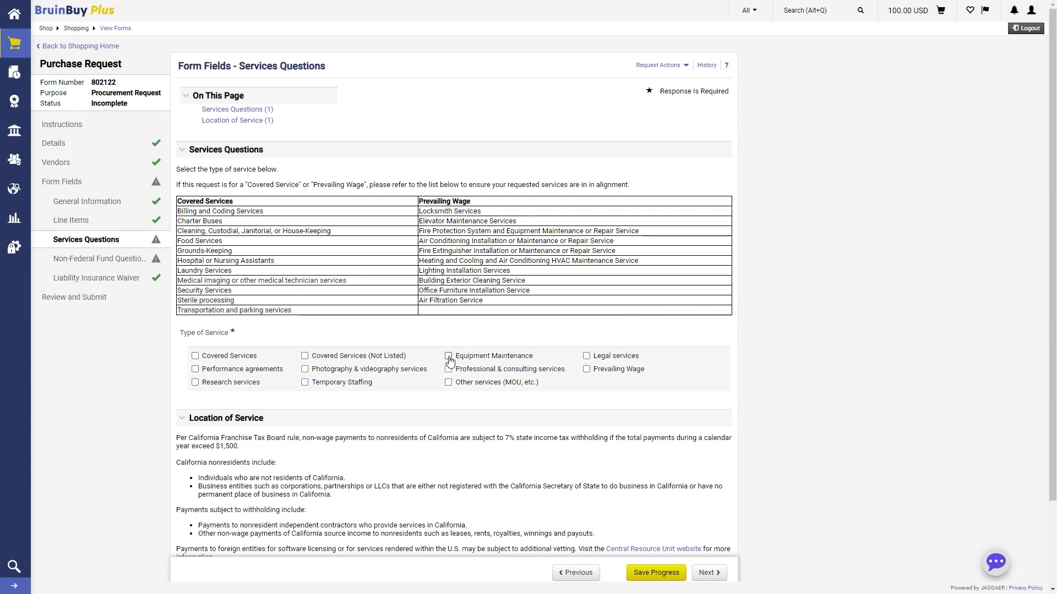
Set the service location to Within California, keeping Equipment Maintenance as the service type
scroll(769, 447, down, 2)
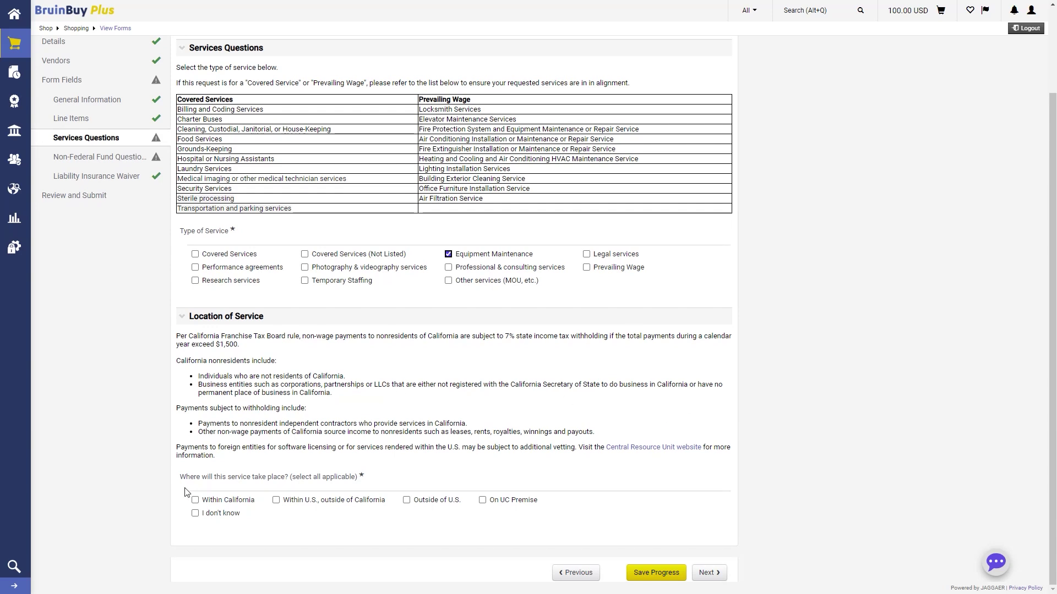
click(196, 501)
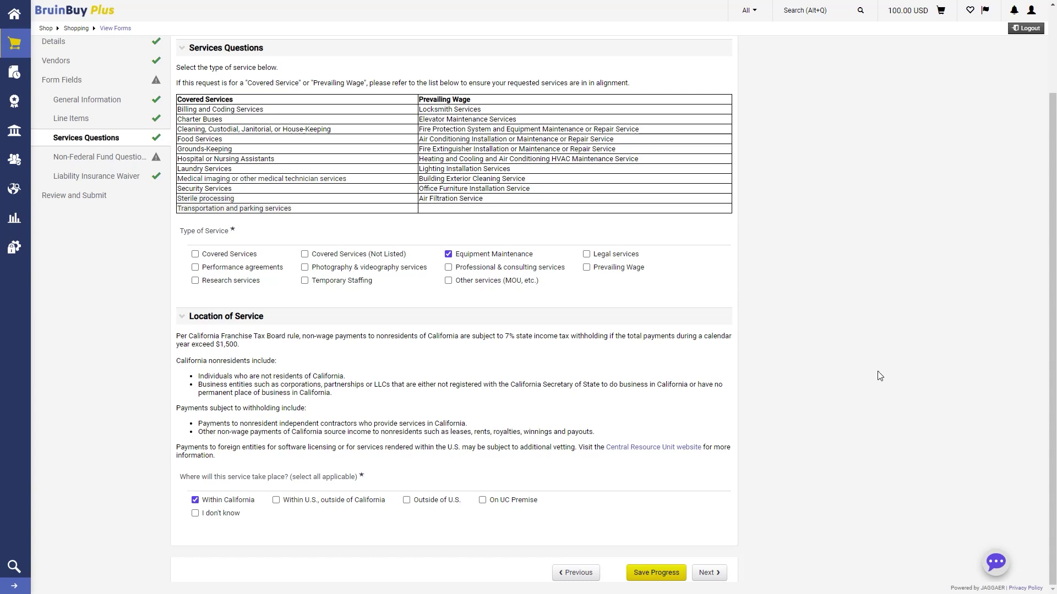
click(305, 254)
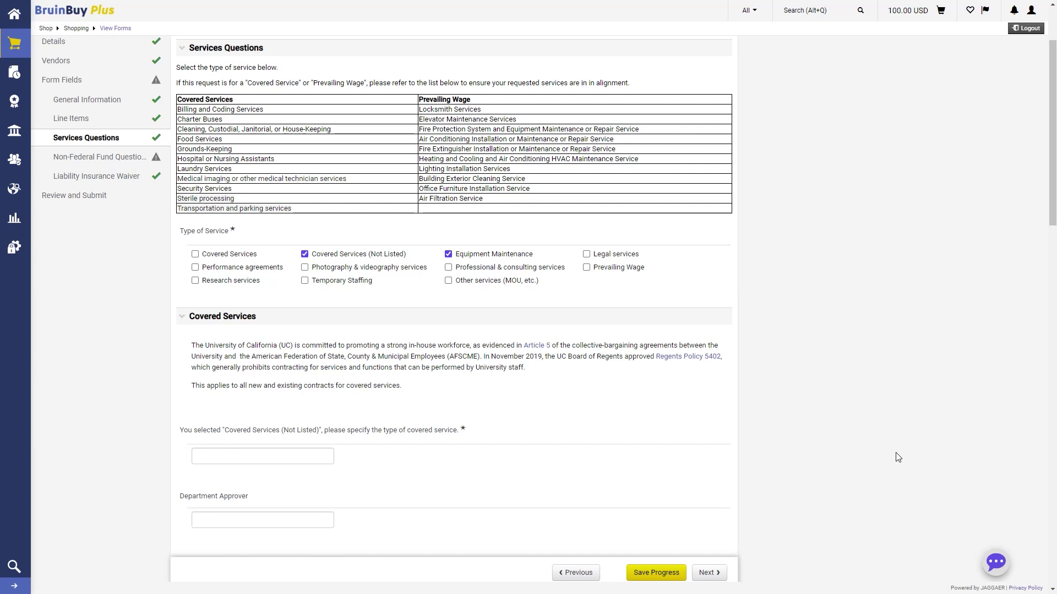
scroll(898, 457, down, 7)
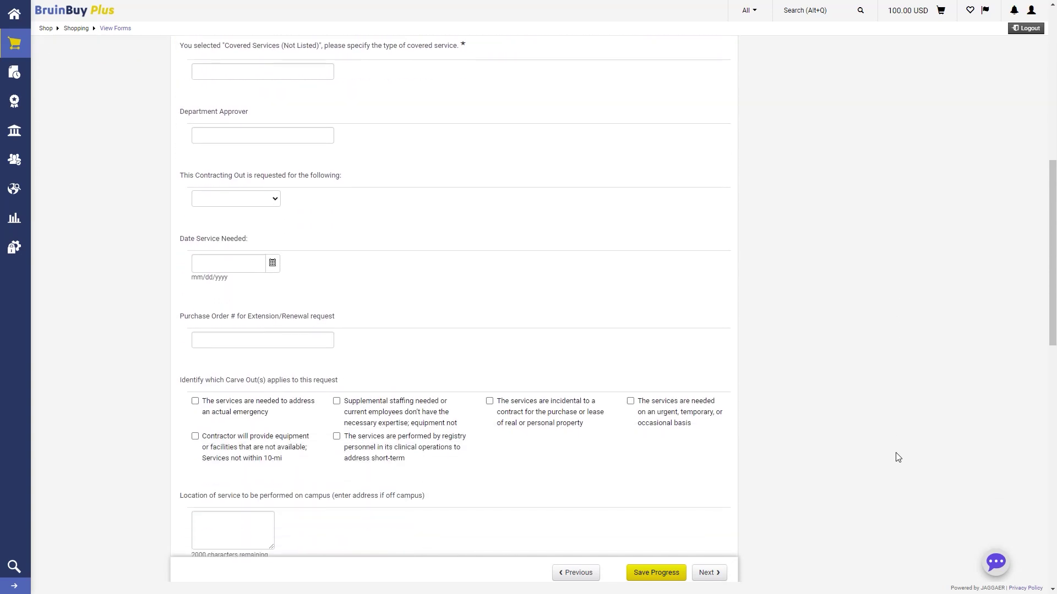
scroll(898, 457, up, 7)
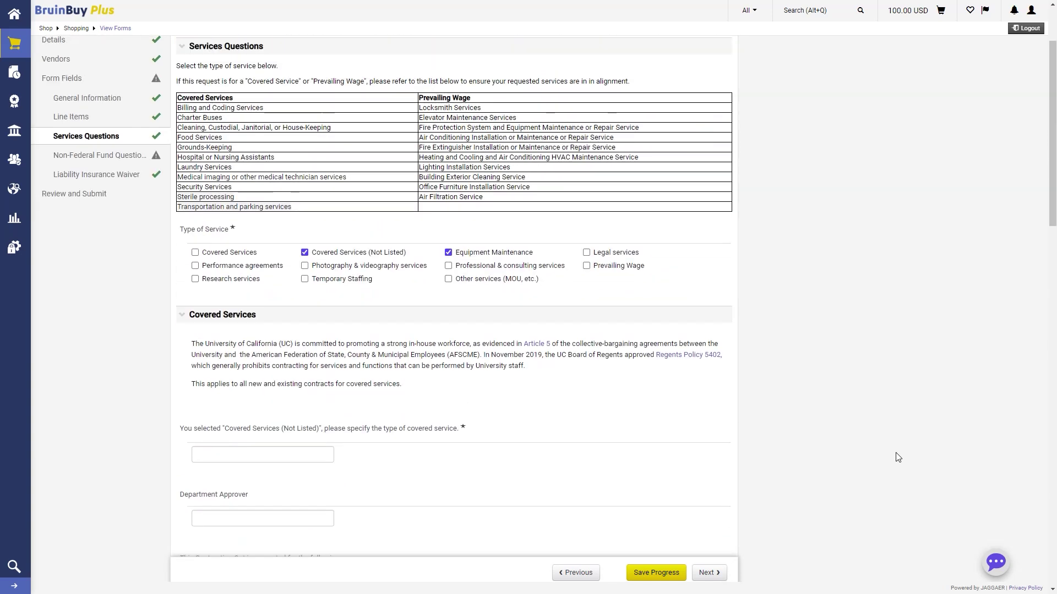
scroll(897, 457, up, 1)
scroll(898, 457, up, 1)
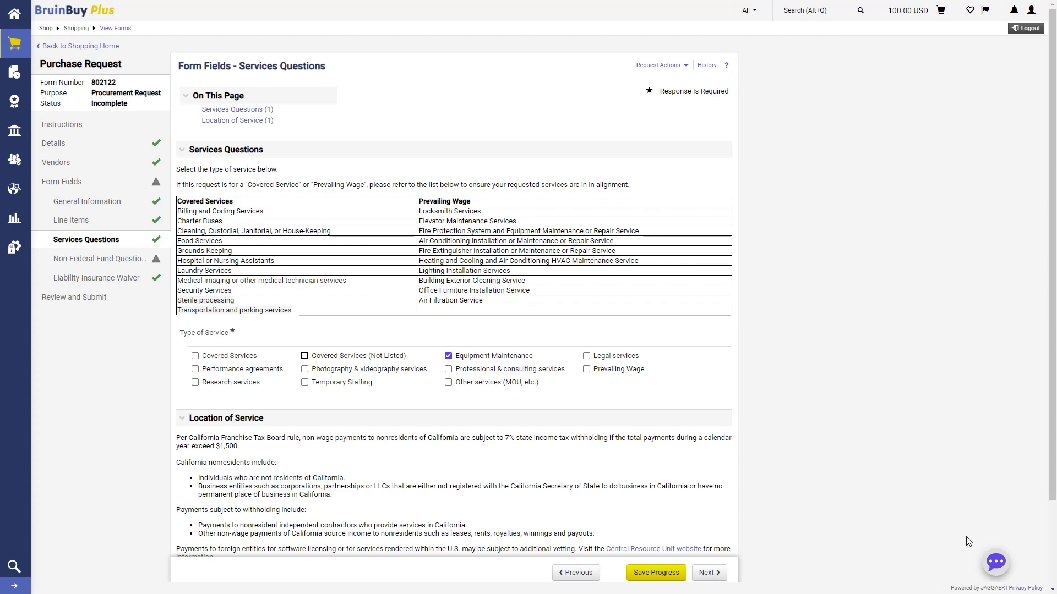
scroll(925, 548, down, 2)
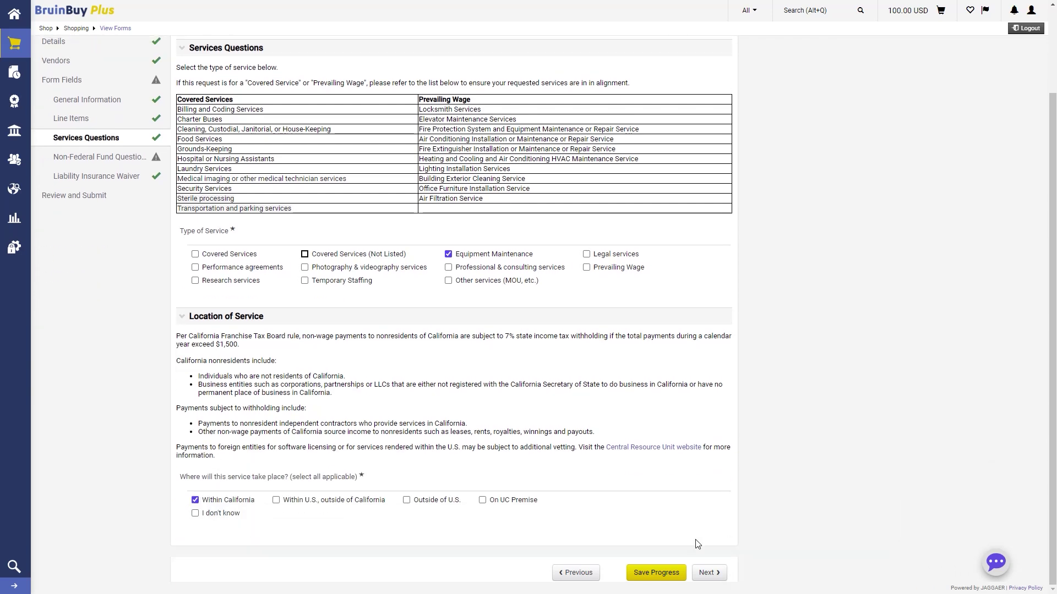
Choose over $250,000 and Professional/Personal Services, then fill in both justification boxes
click(710, 573)
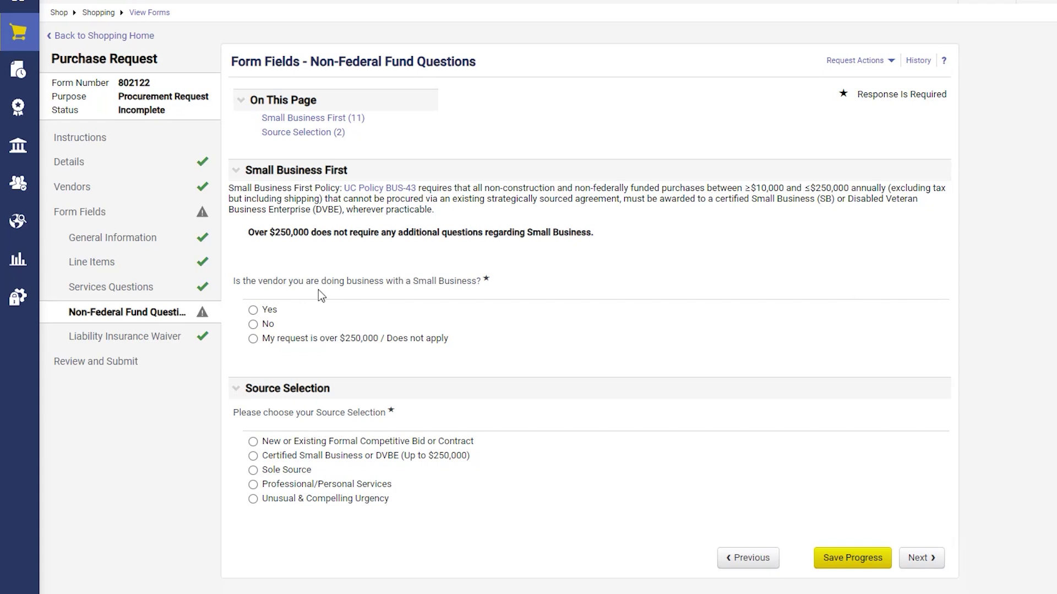
click(257, 343)
click(254, 485)
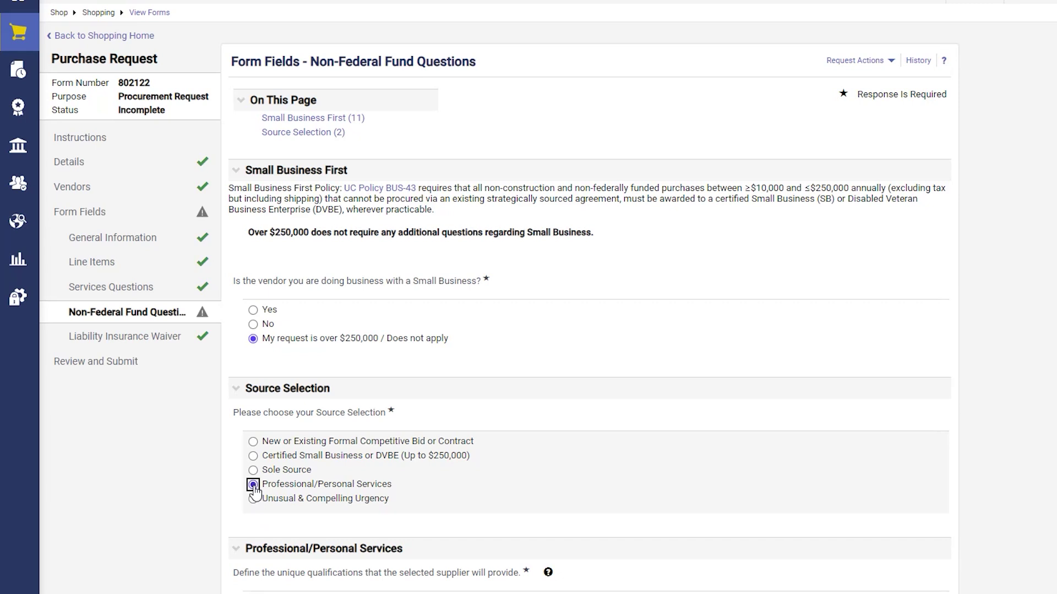
scroll(626, 503, down, 5)
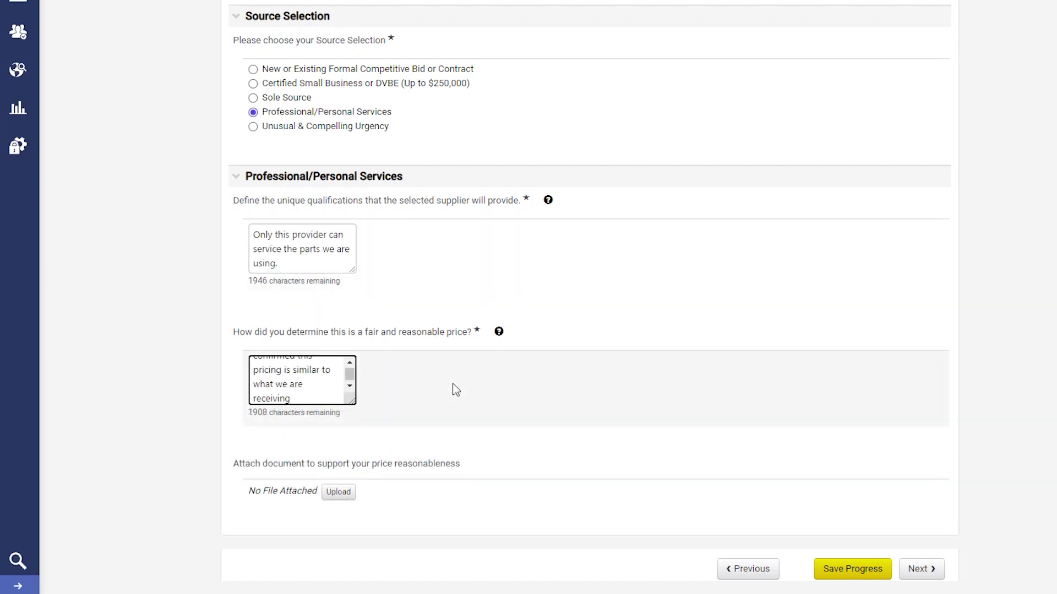
text(.)
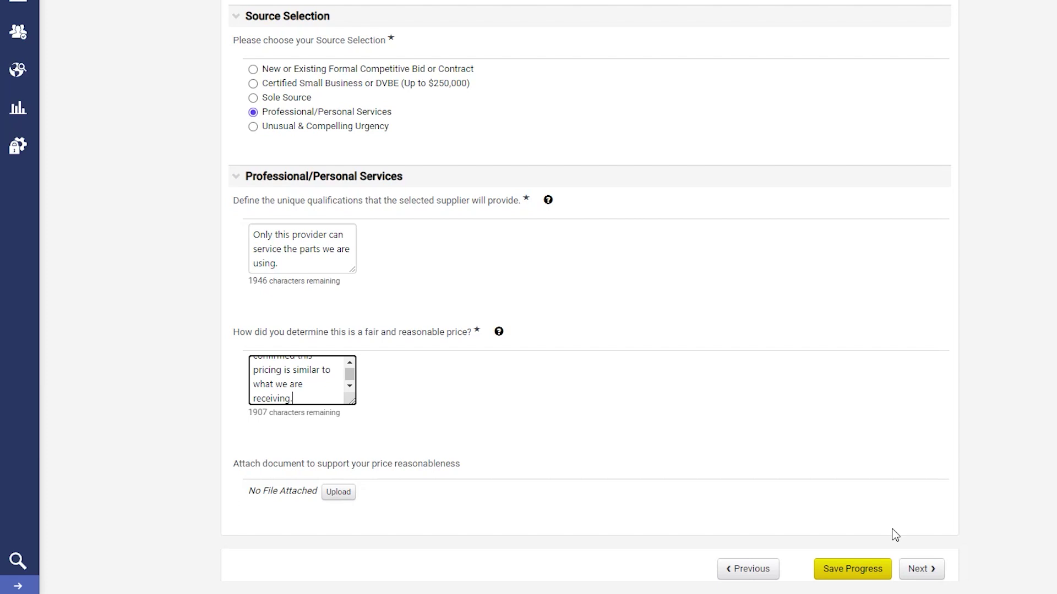
Pass the Non-Federal Fund Questions and Liability Insurance Waiver pages to reach Review and Submit
click(922, 569)
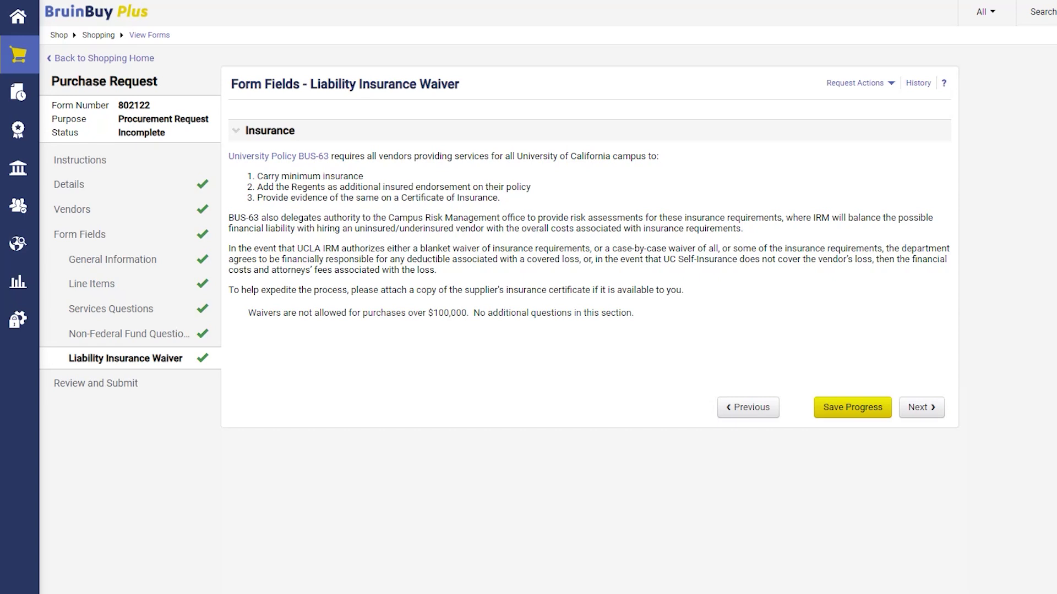
click(920, 413)
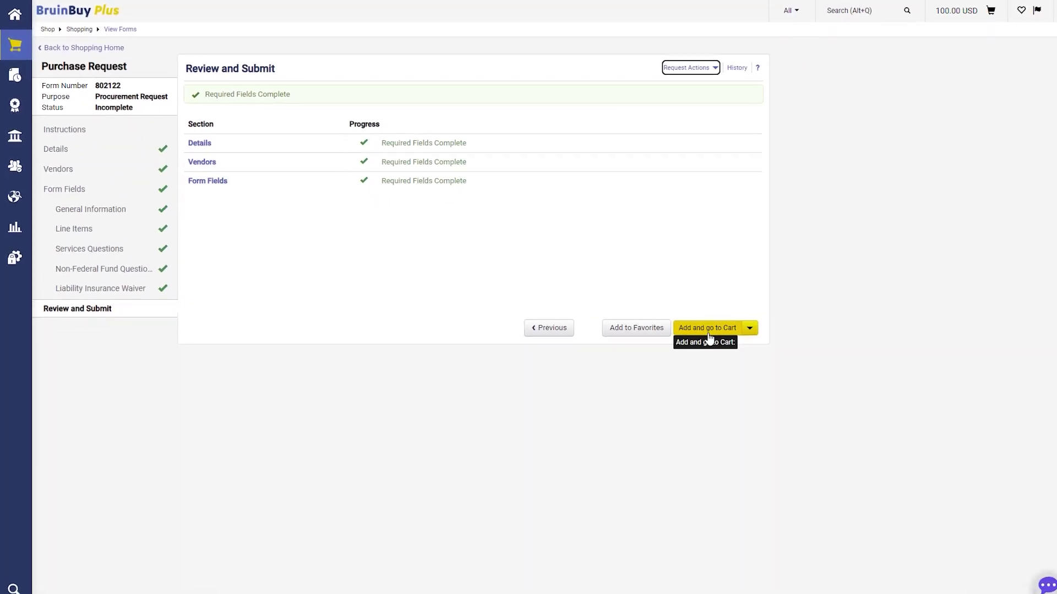
Add the services request to the cart, bringing it to 2 items totalling 300,100.00 USD
click(808, 378)
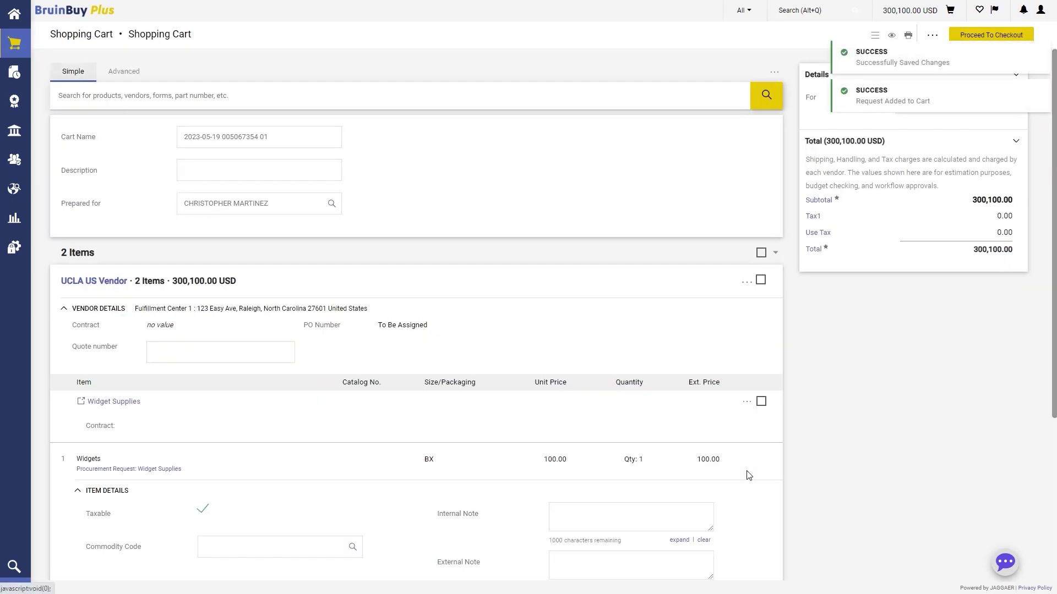